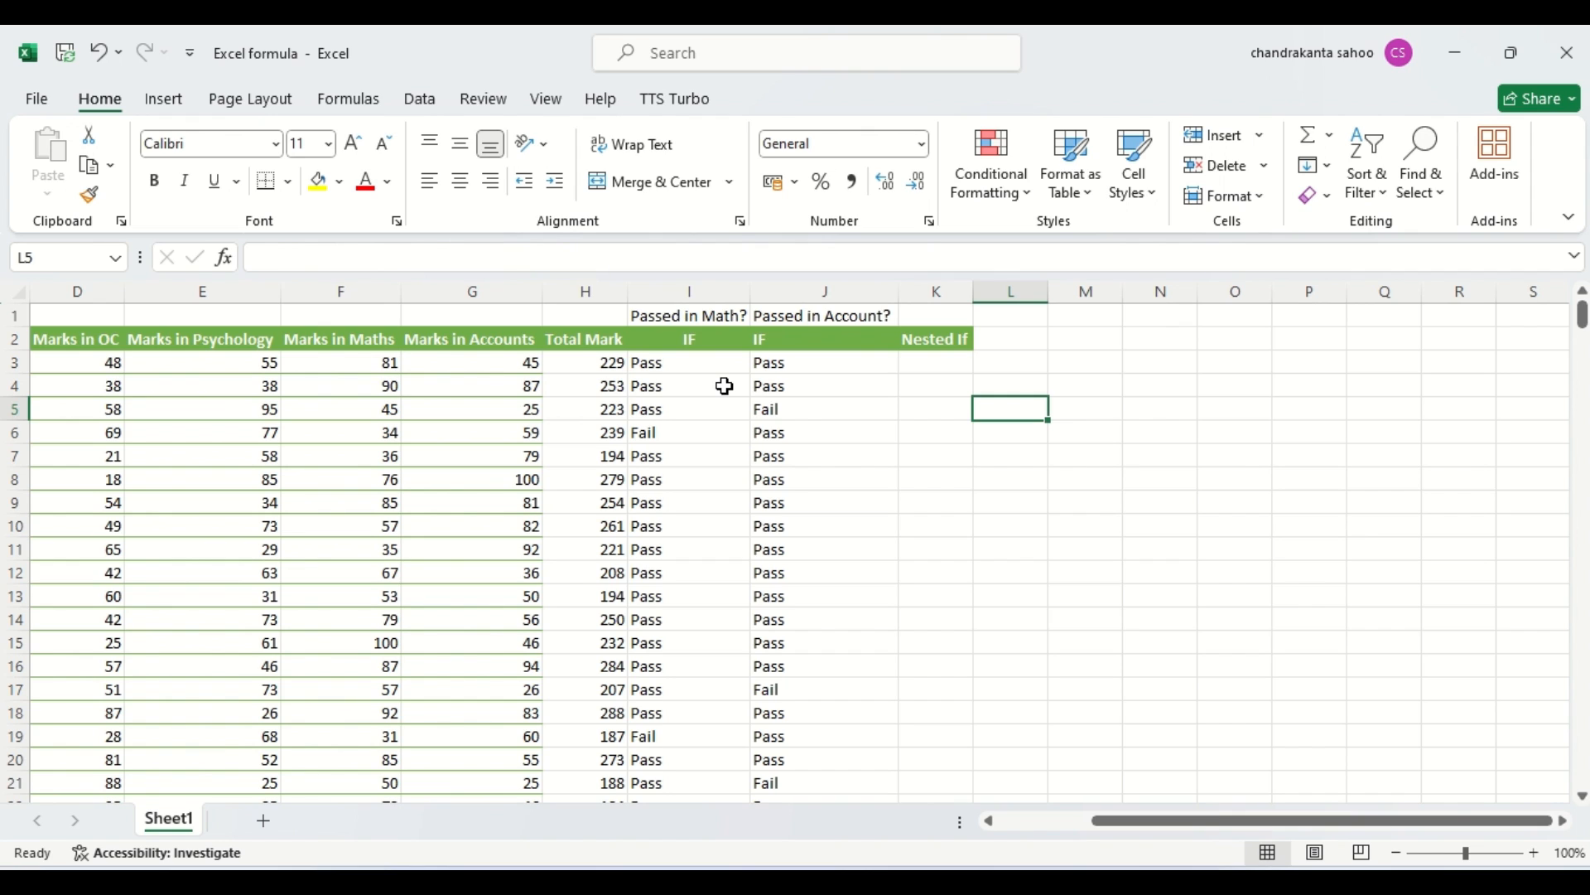
pyautogui.click(952, 362)
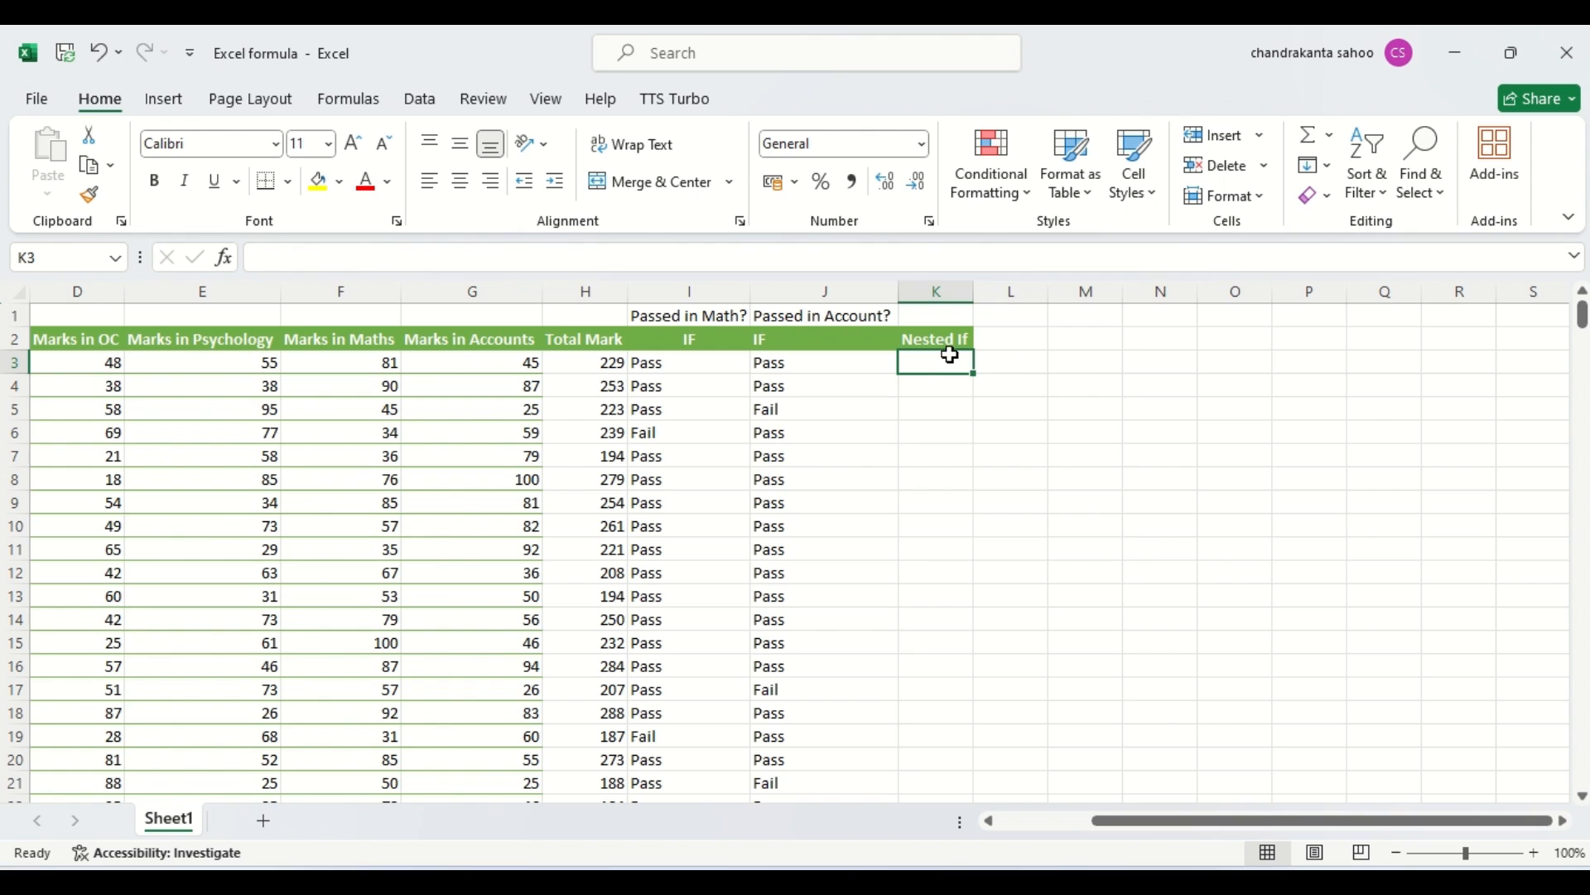
pyautogui.doubleClick(934, 367)
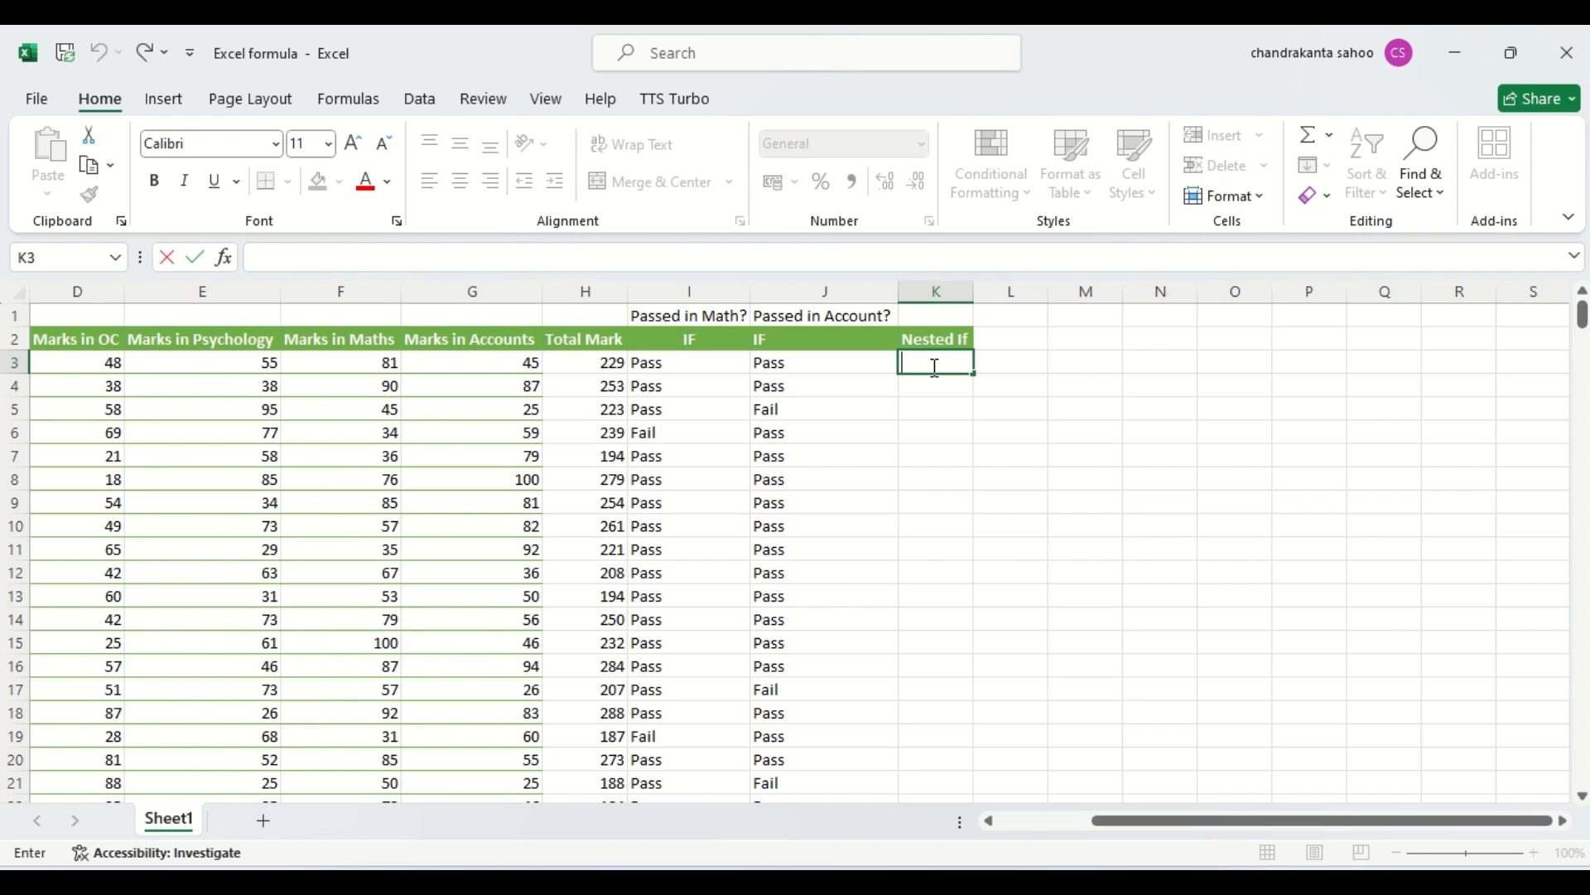
pyautogui.write('=')
pyautogui.press('BackSpace')
# Enter the first grading criterion in row 4, with >300 in N4 and Excellent in O4.
pyautogui.click(1163, 392)
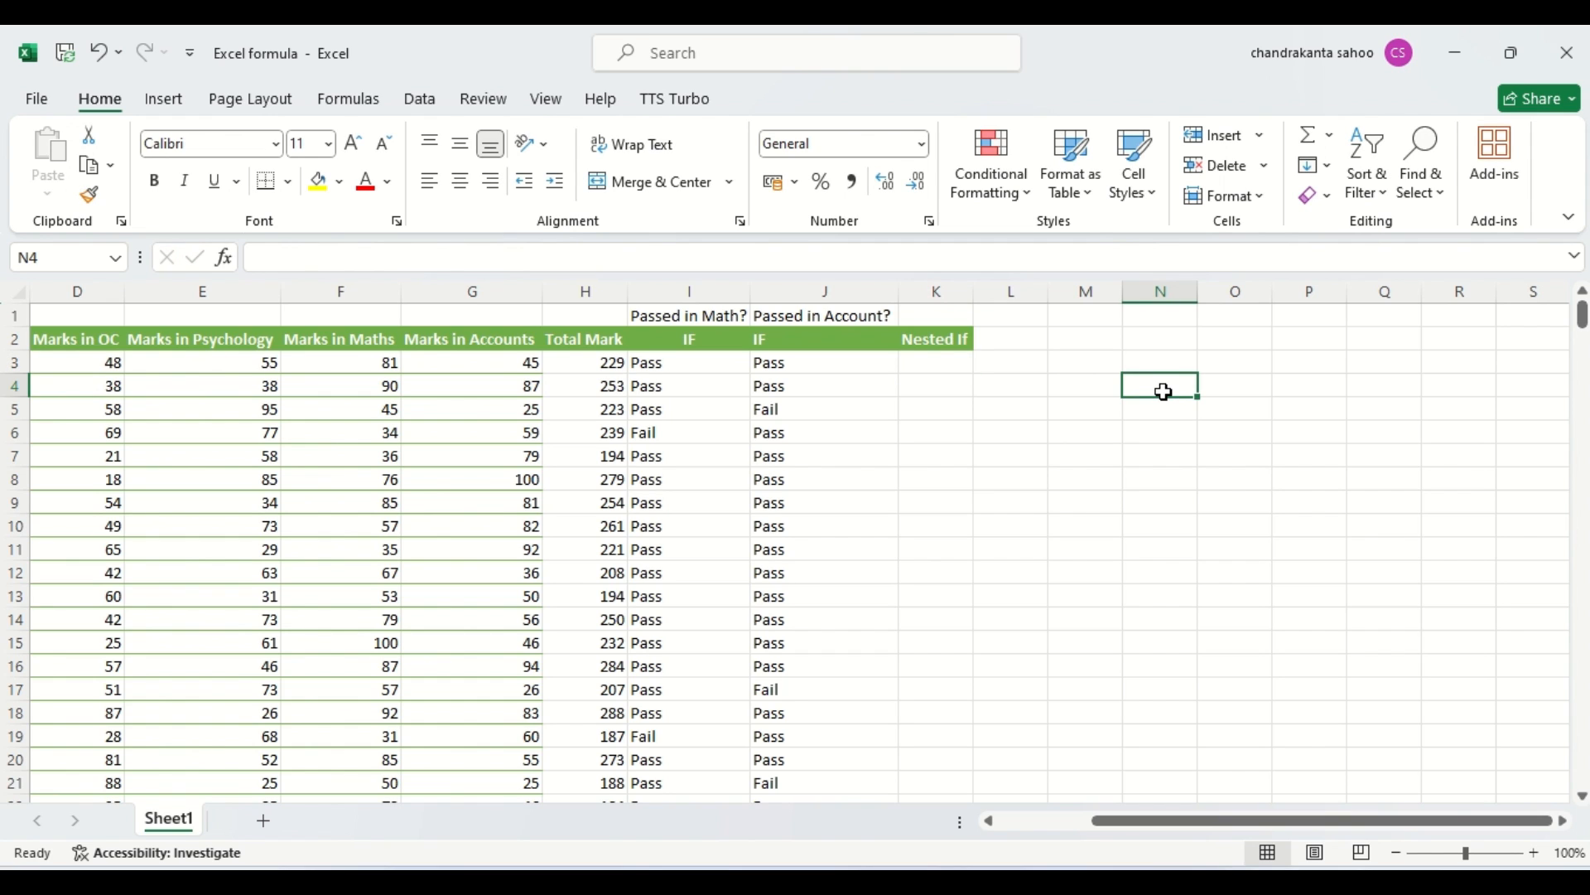
pyautogui.write('>300')
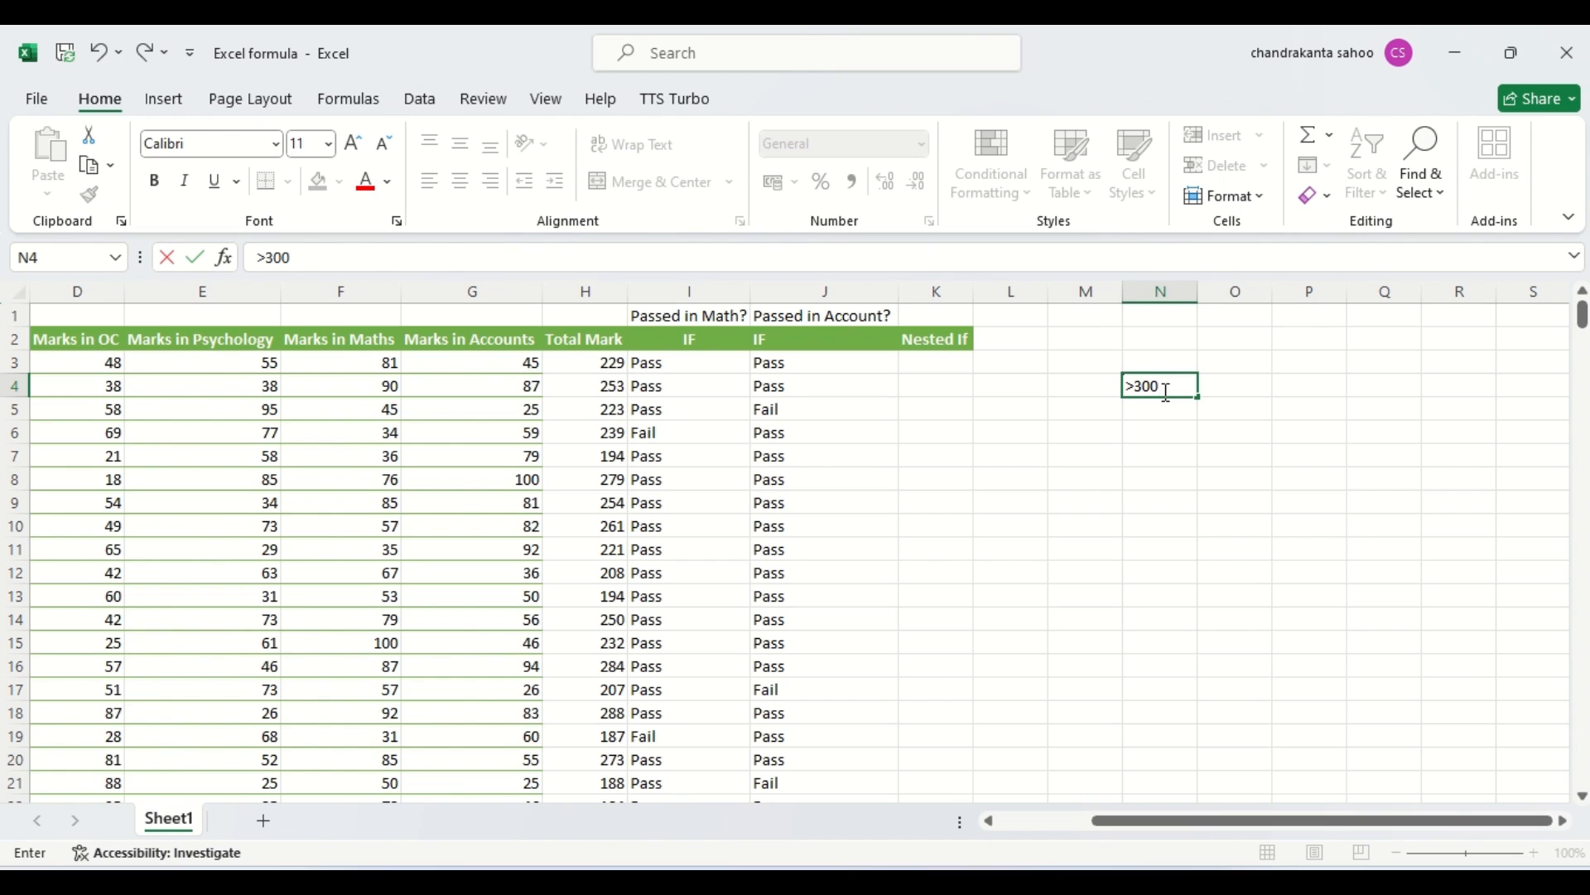
pyautogui.click(1243, 383)
pyautogui.write('E')
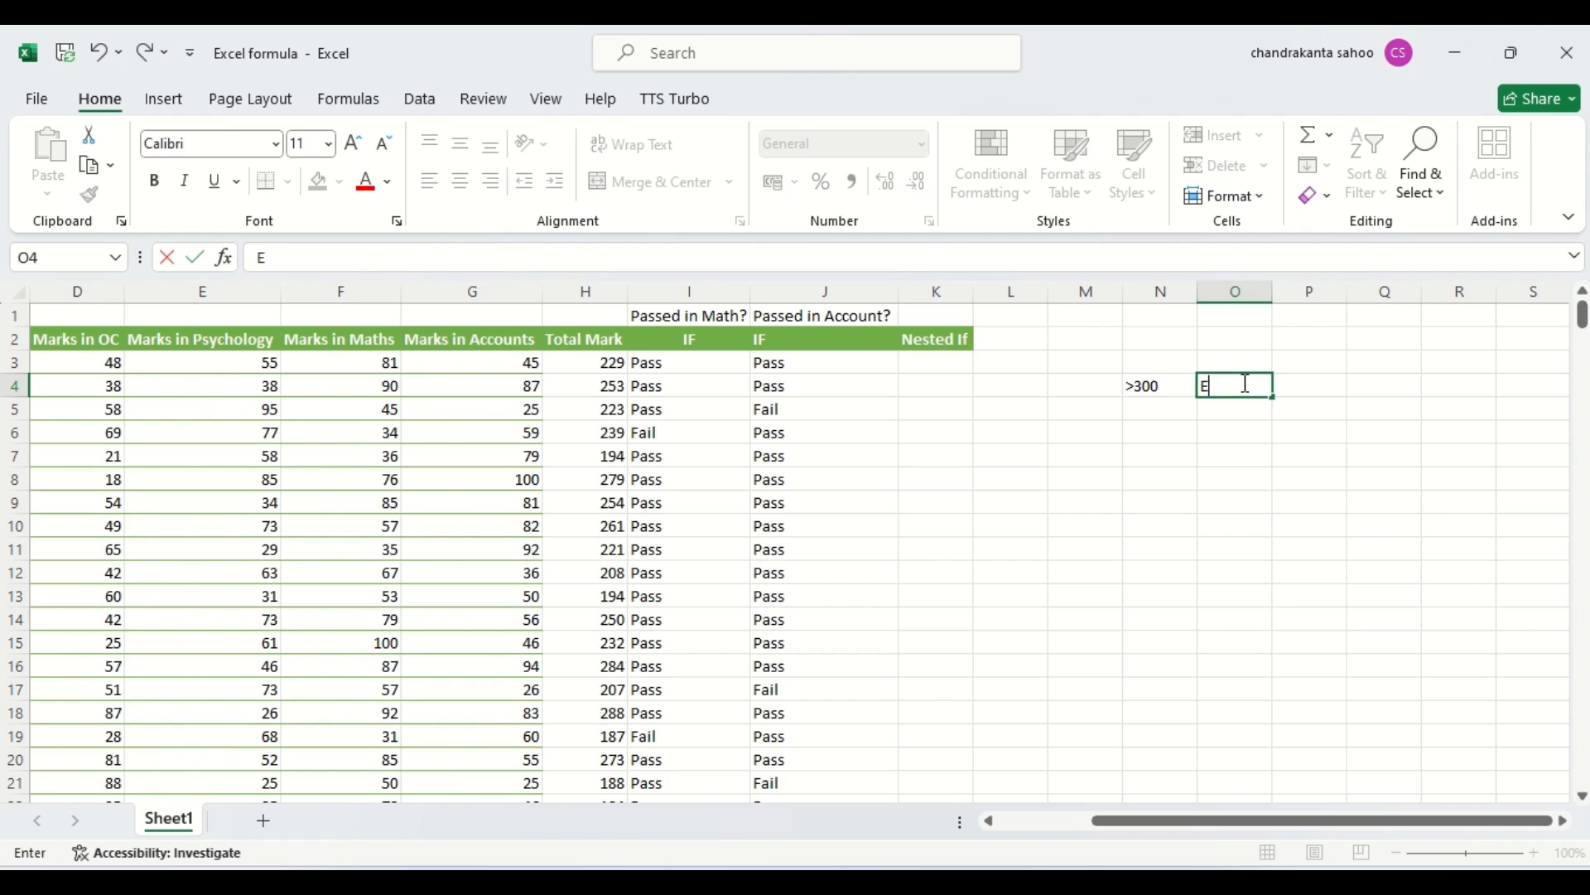
pyautogui.write('xcellent')
# Add the second grading criterion in row 5, with >=200 in N5 and Average in O5.
pyautogui.click(1144, 410)
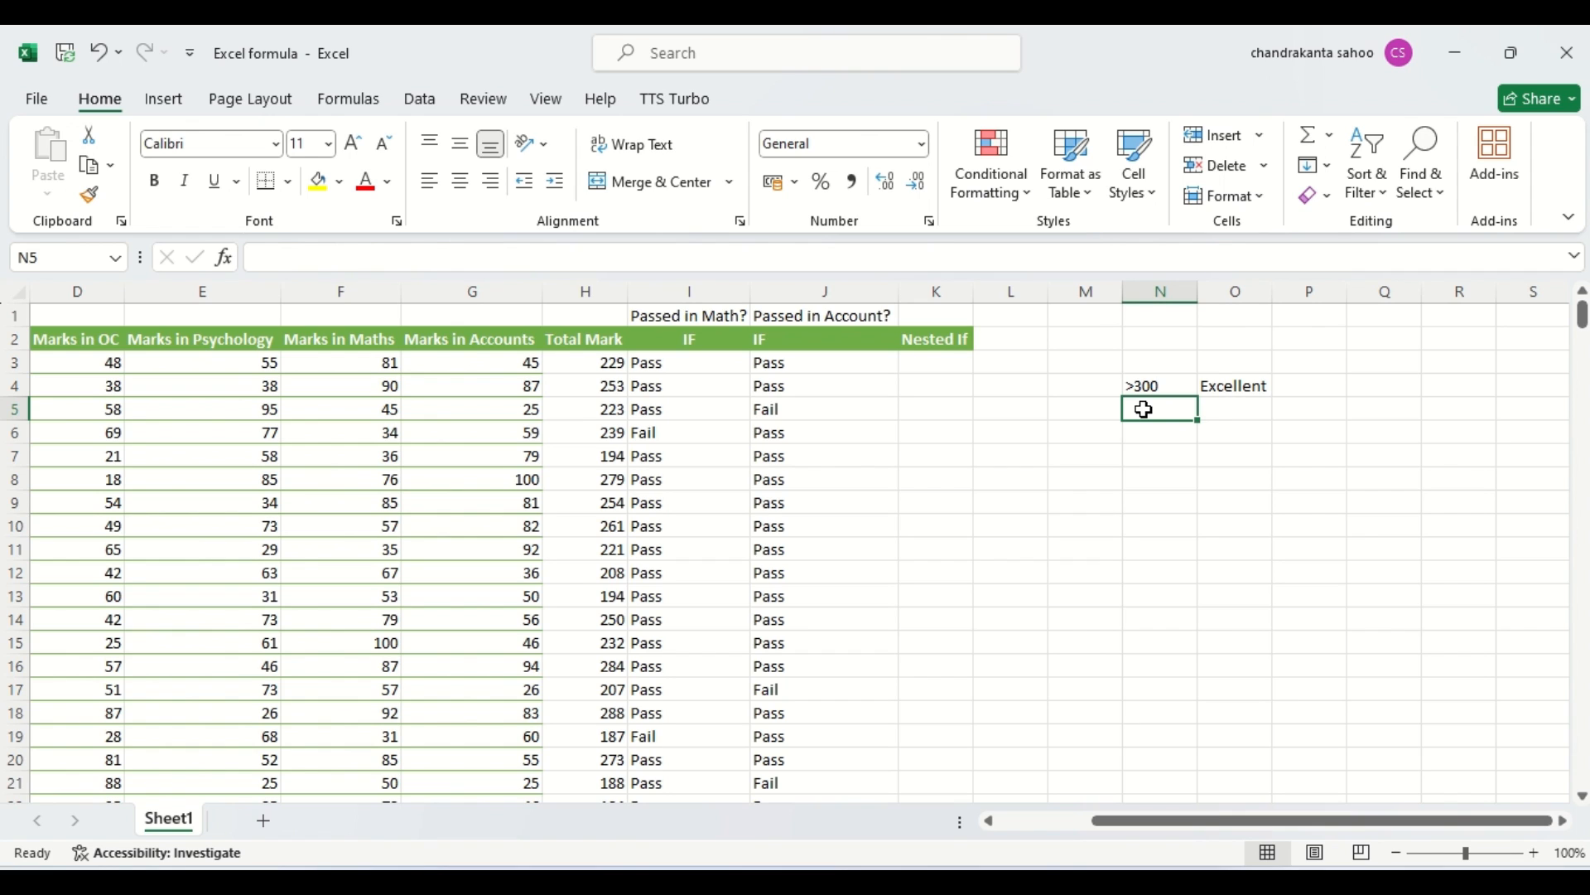
pyautogui.write('>=')
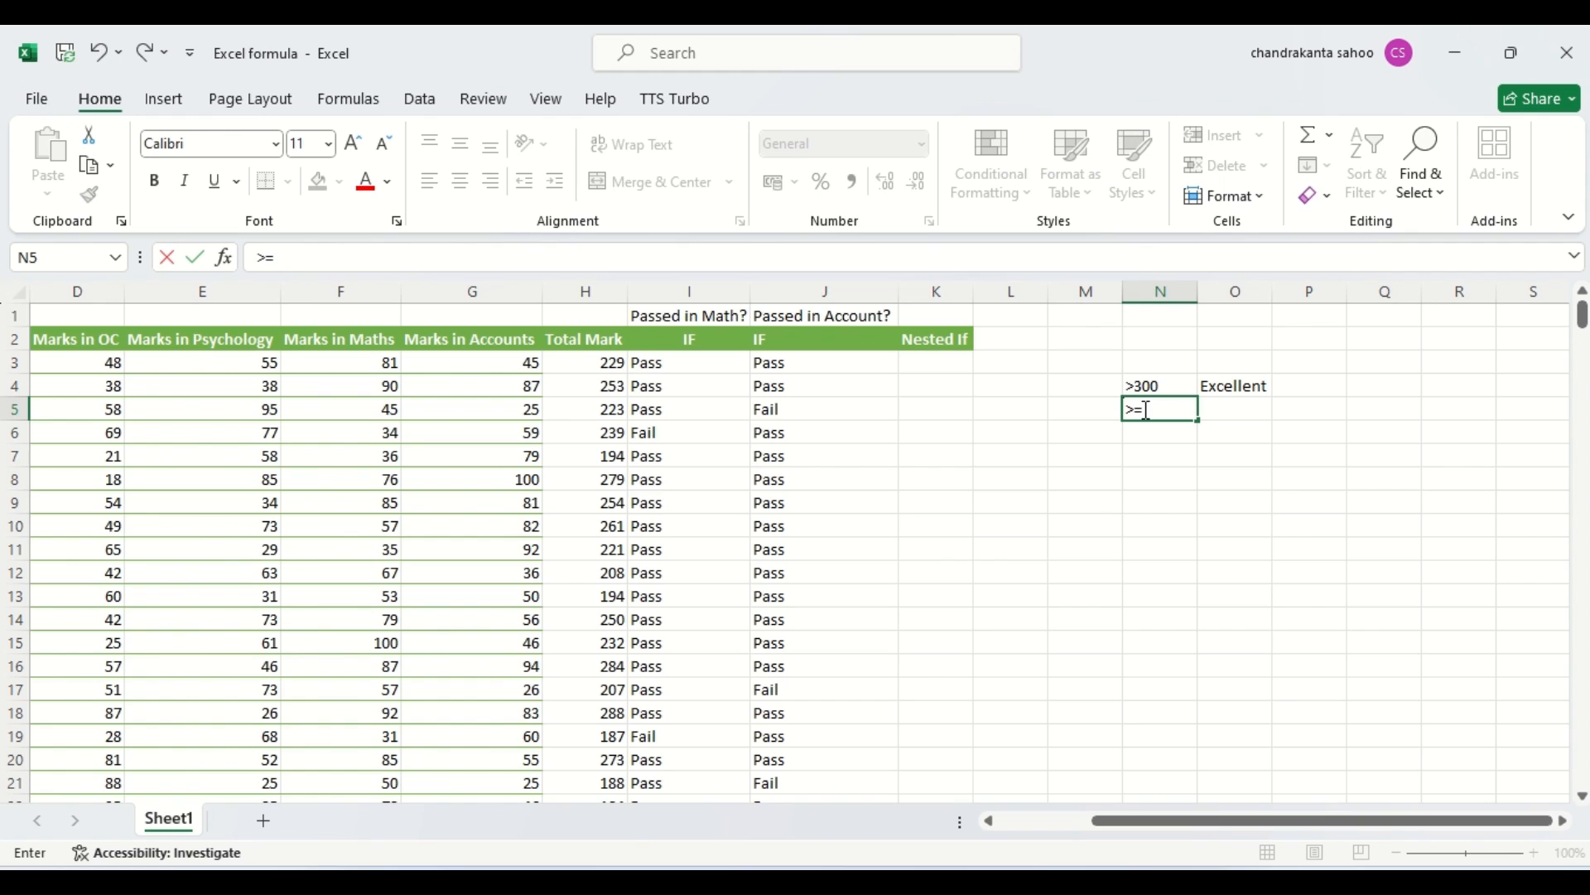
pyautogui.write('200')
pyautogui.click(1217, 411)
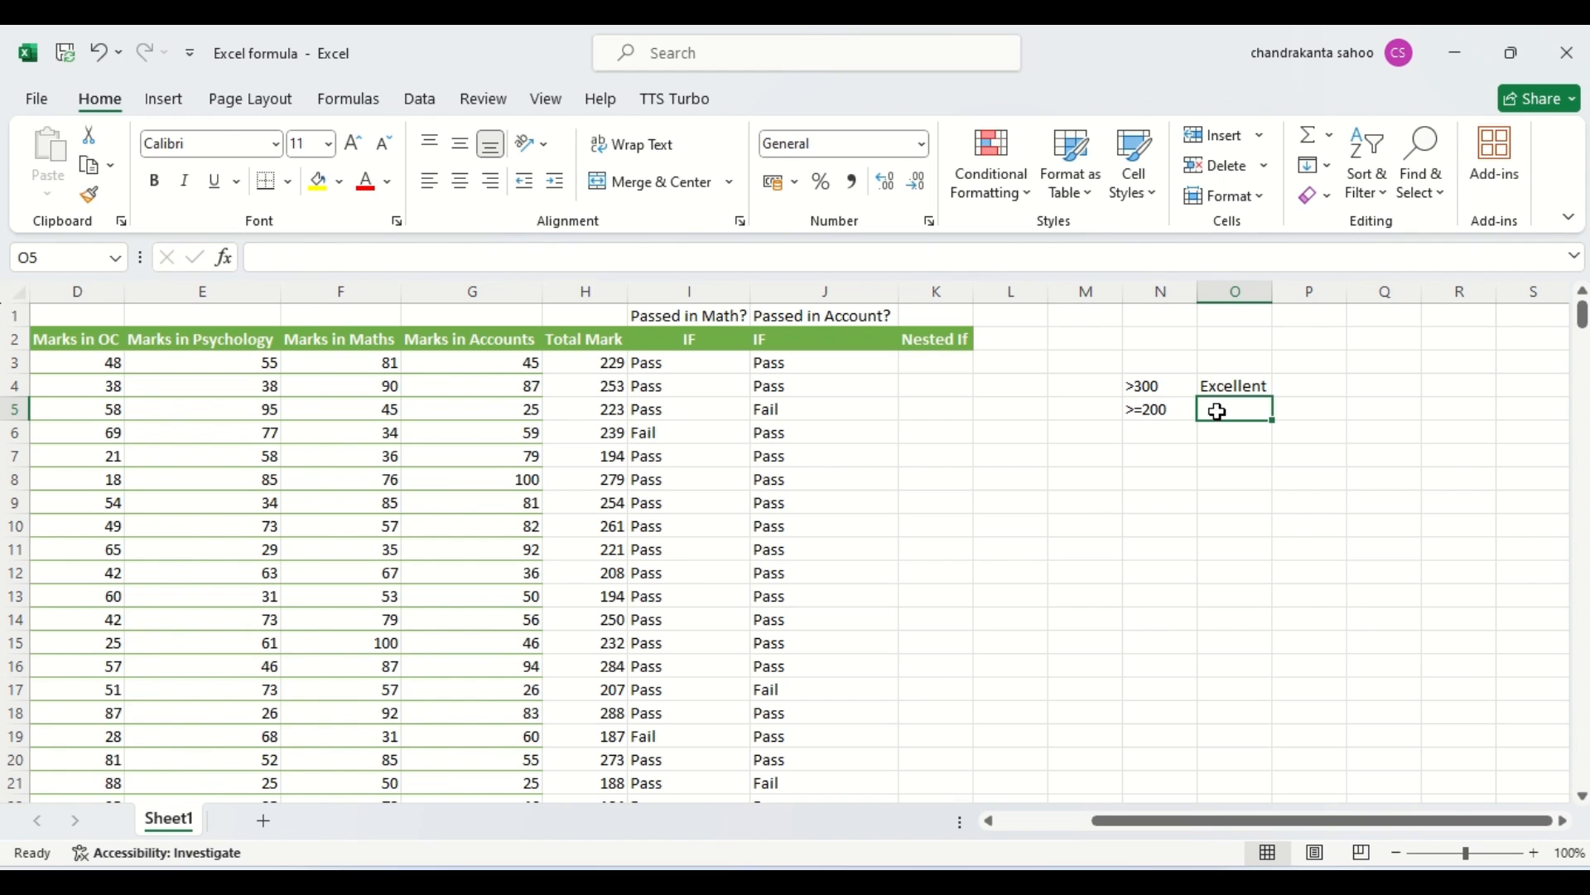
pyautogui.write('Average')
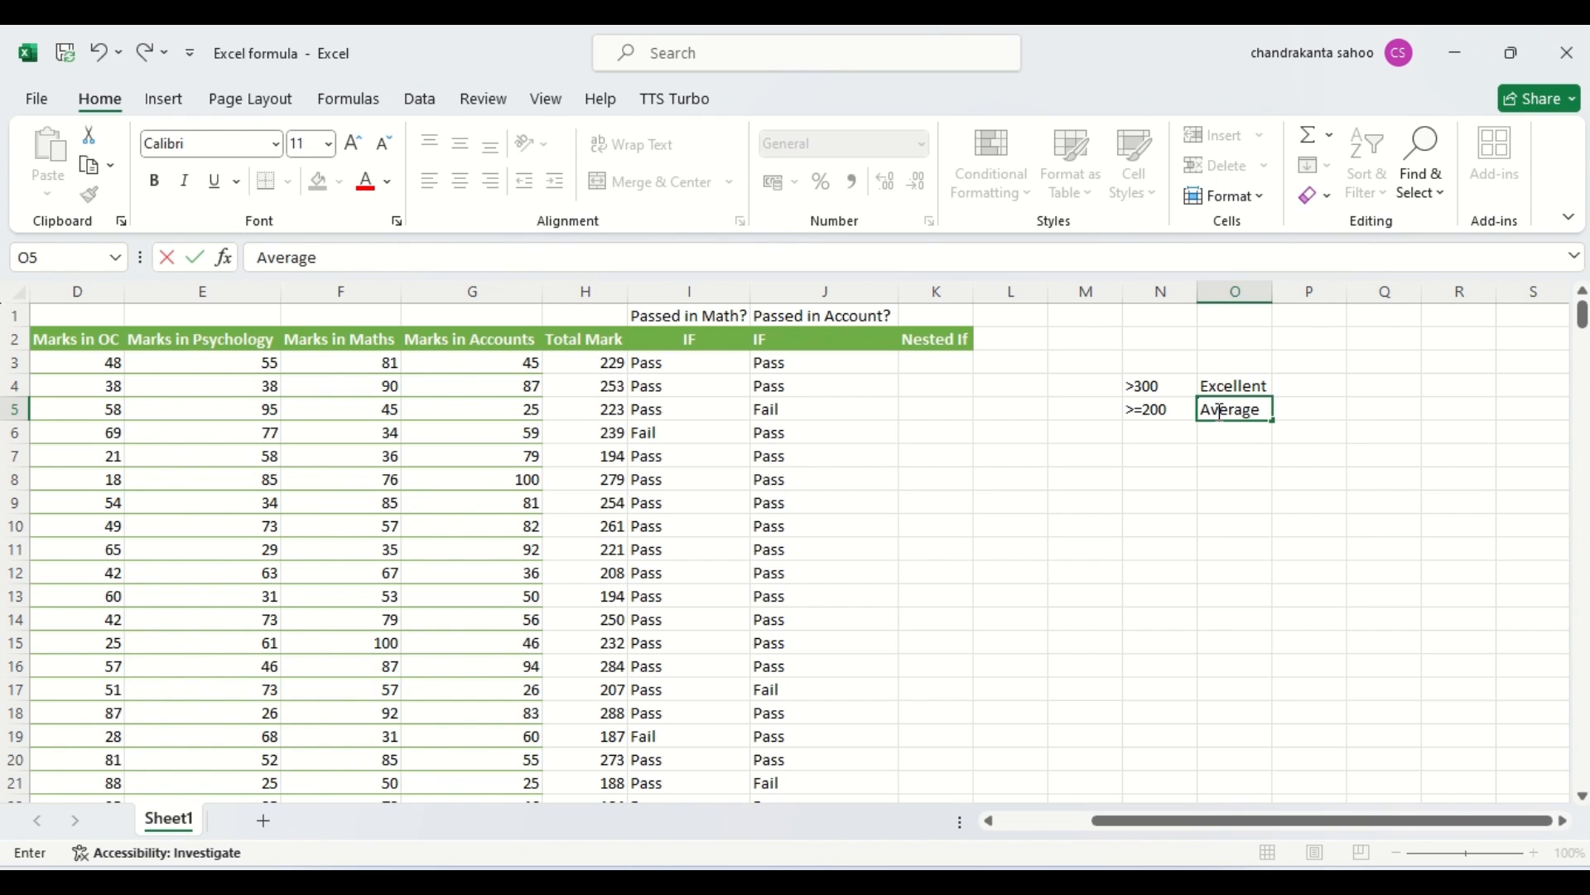
# Add the third grading criterion in row 6, with <200 in N6 and Needs Improvement in O6.
pyautogui.click(1156, 432)
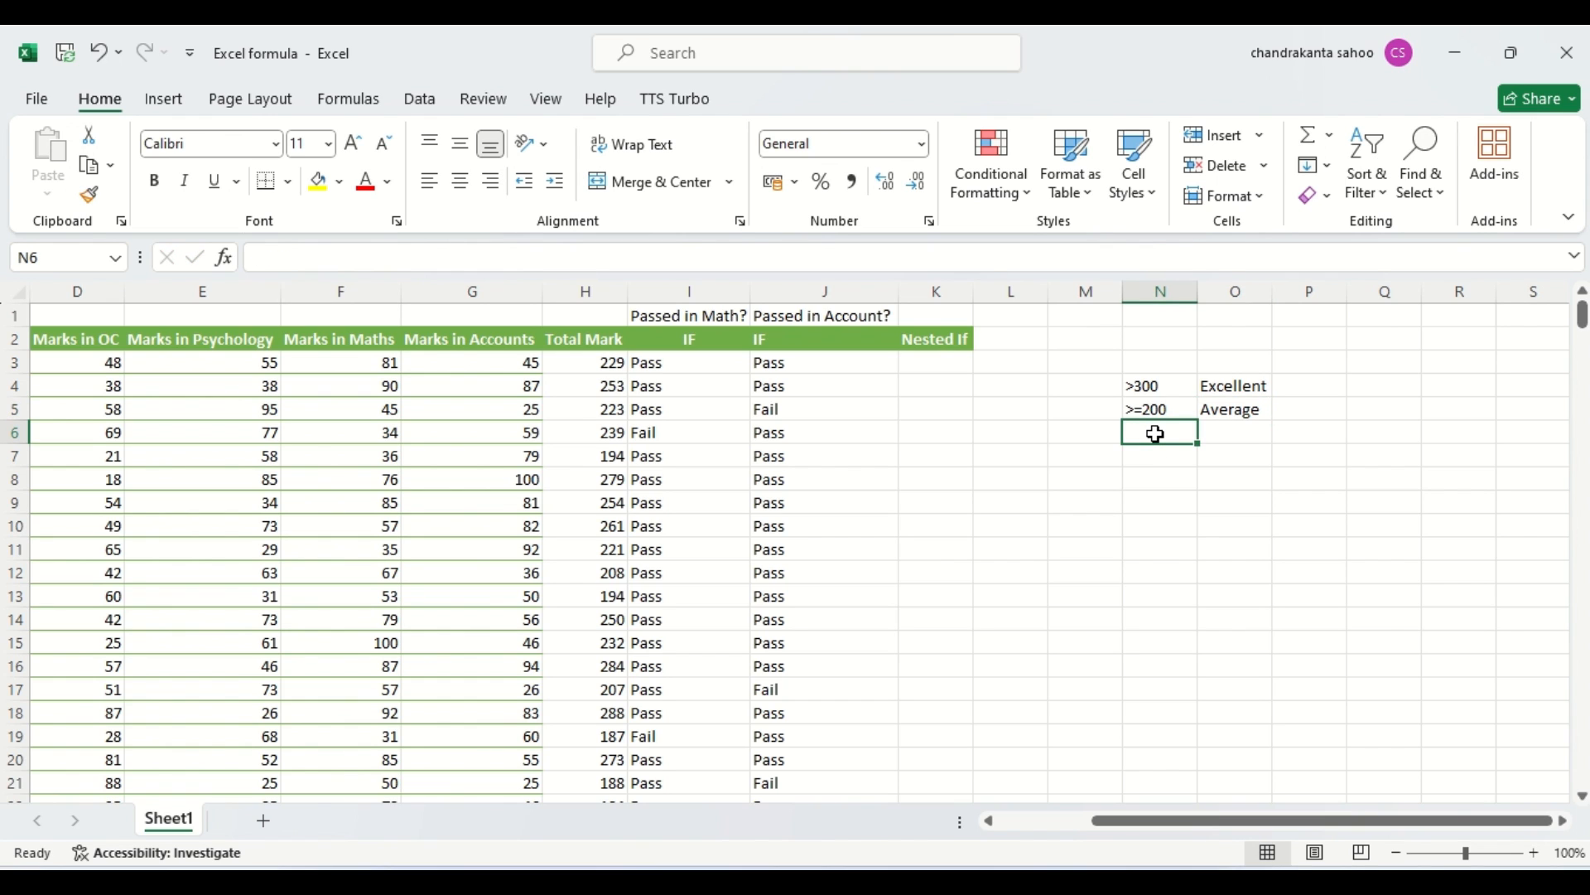
pyautogui.write('<')
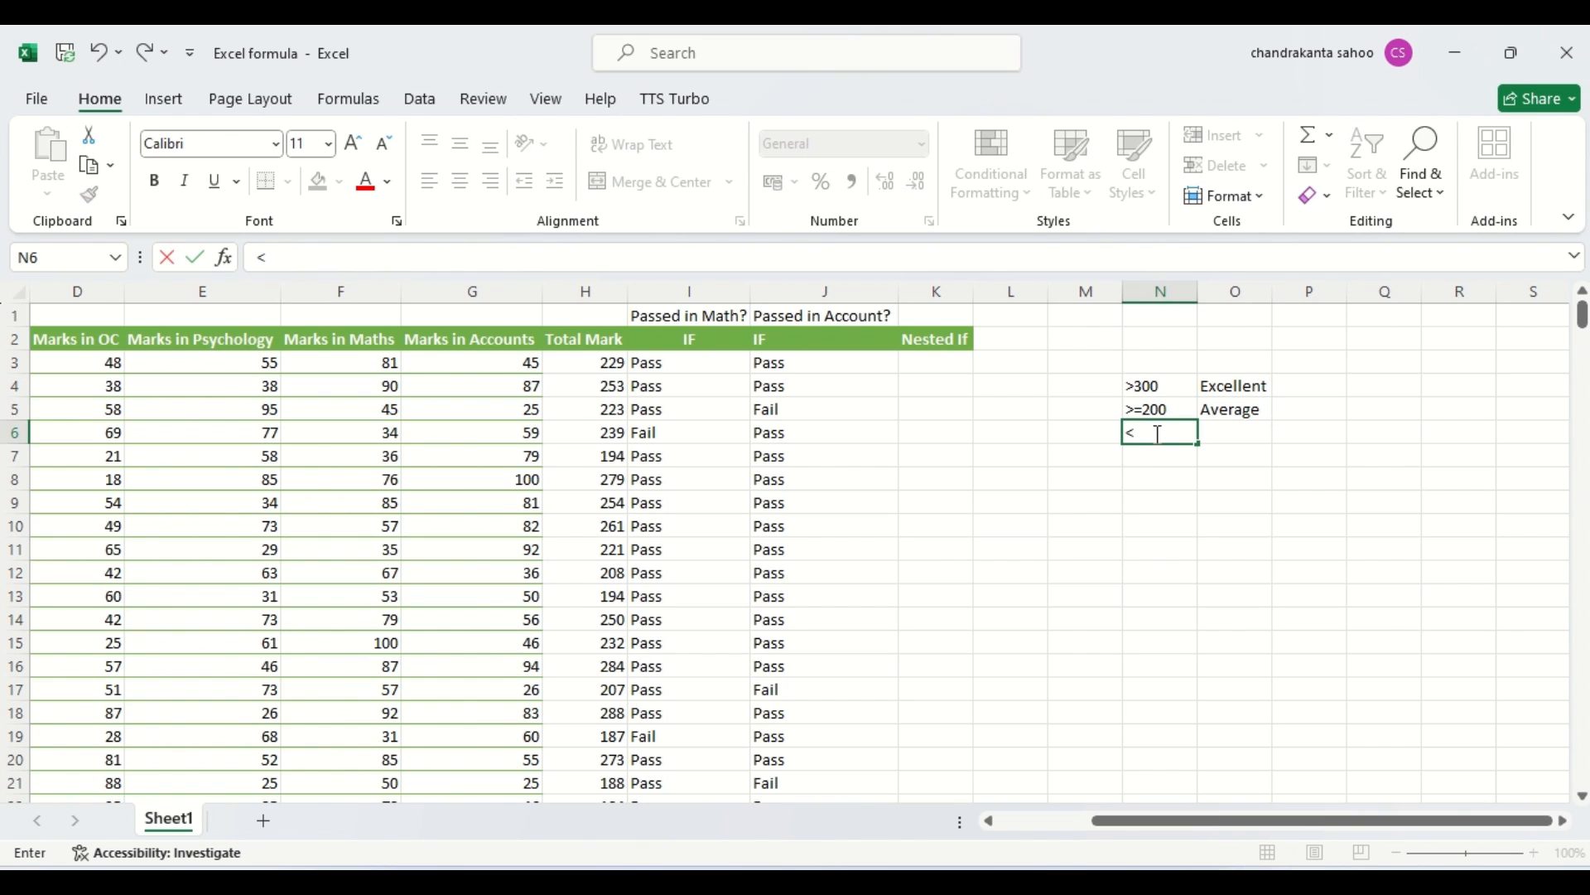
pyautogui.write('200')
pyautogui.click(1243, 432)
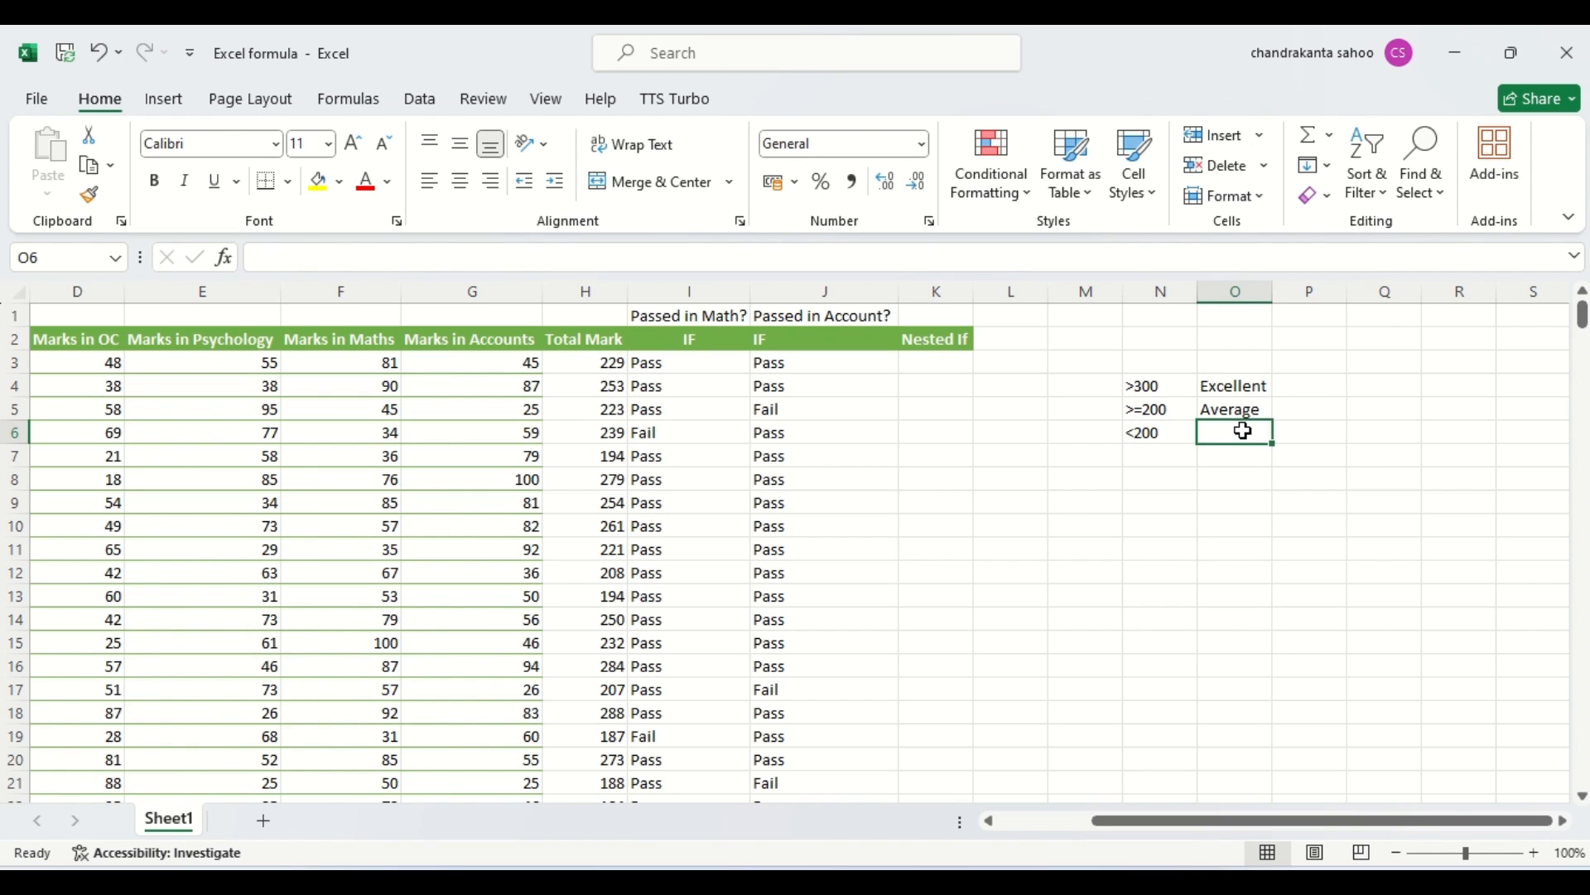
pyautogui.write('Nee')
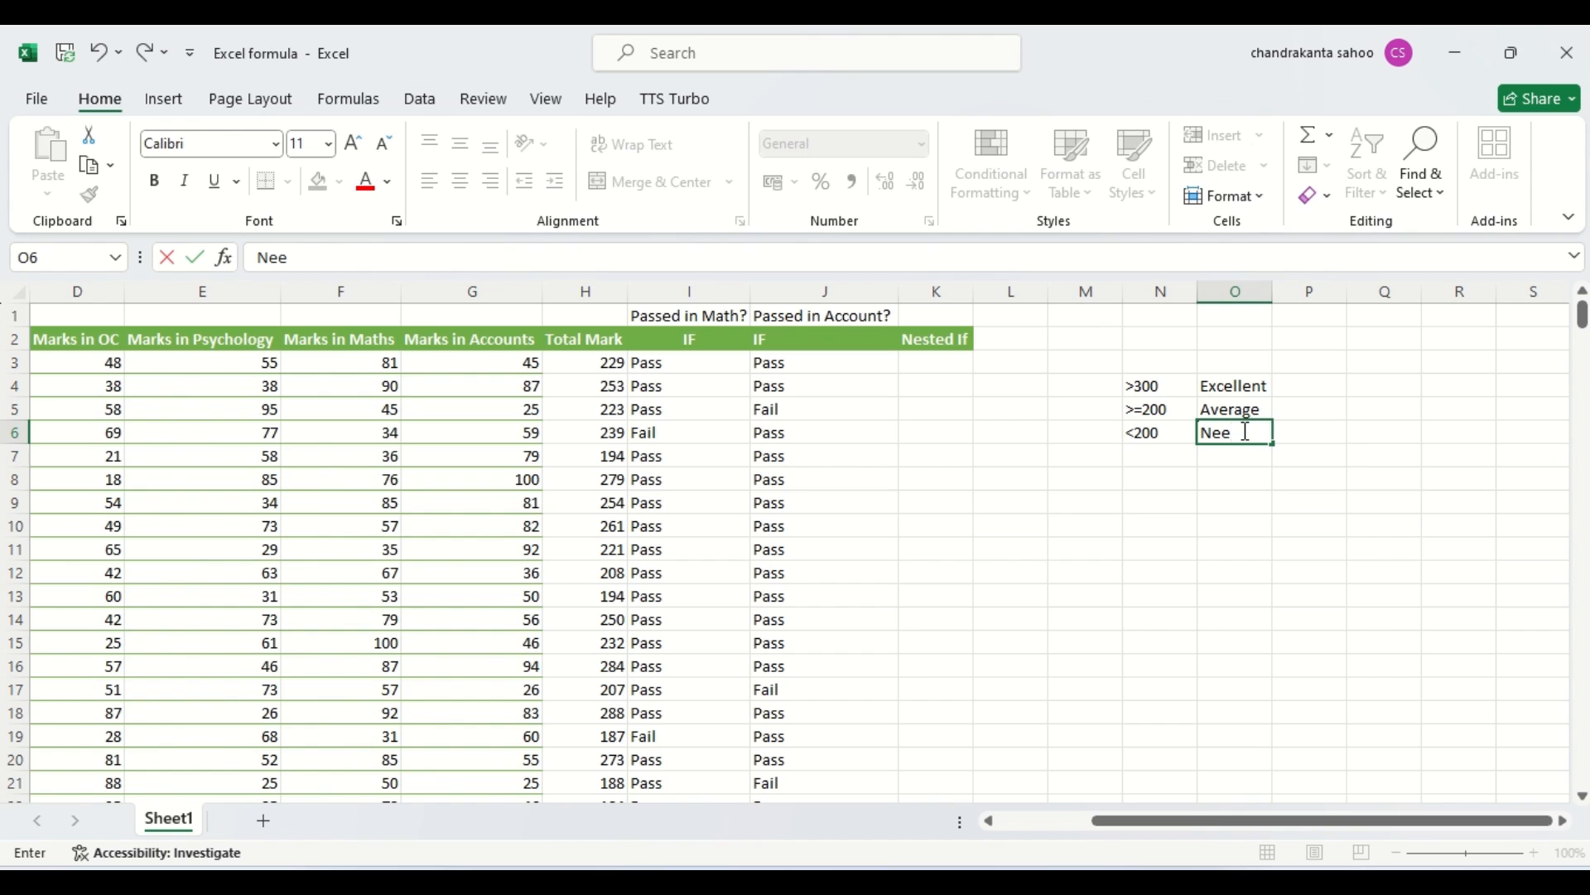
pyautogui.write('ds Improve')
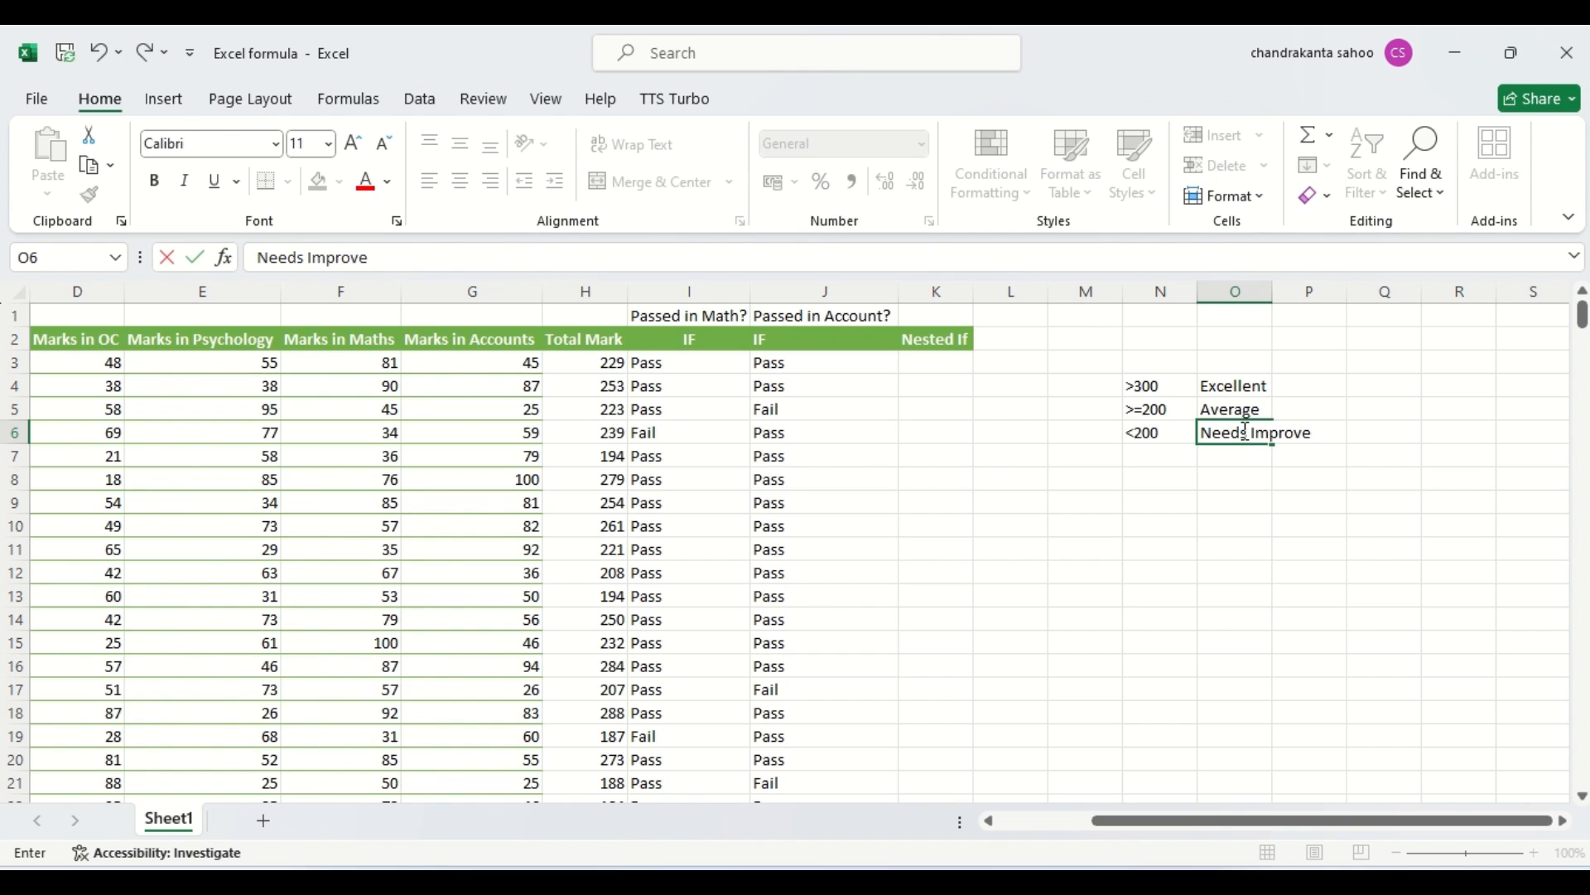
pyautogui.write('ment')
pyautogui.click(1366, 540)
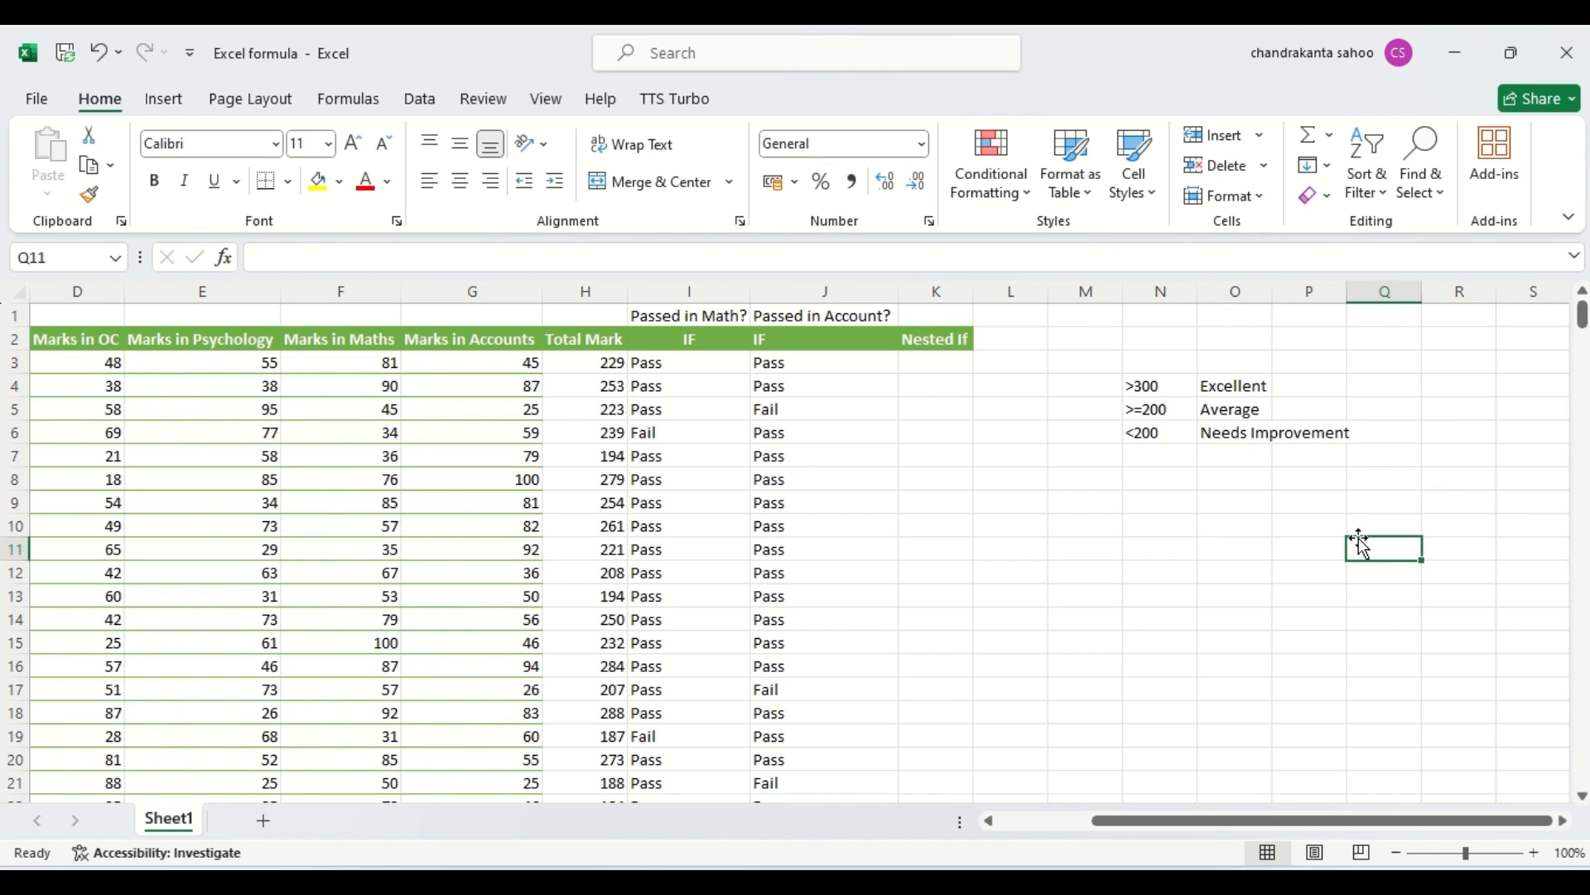
pyautogui.click(1289, 500)
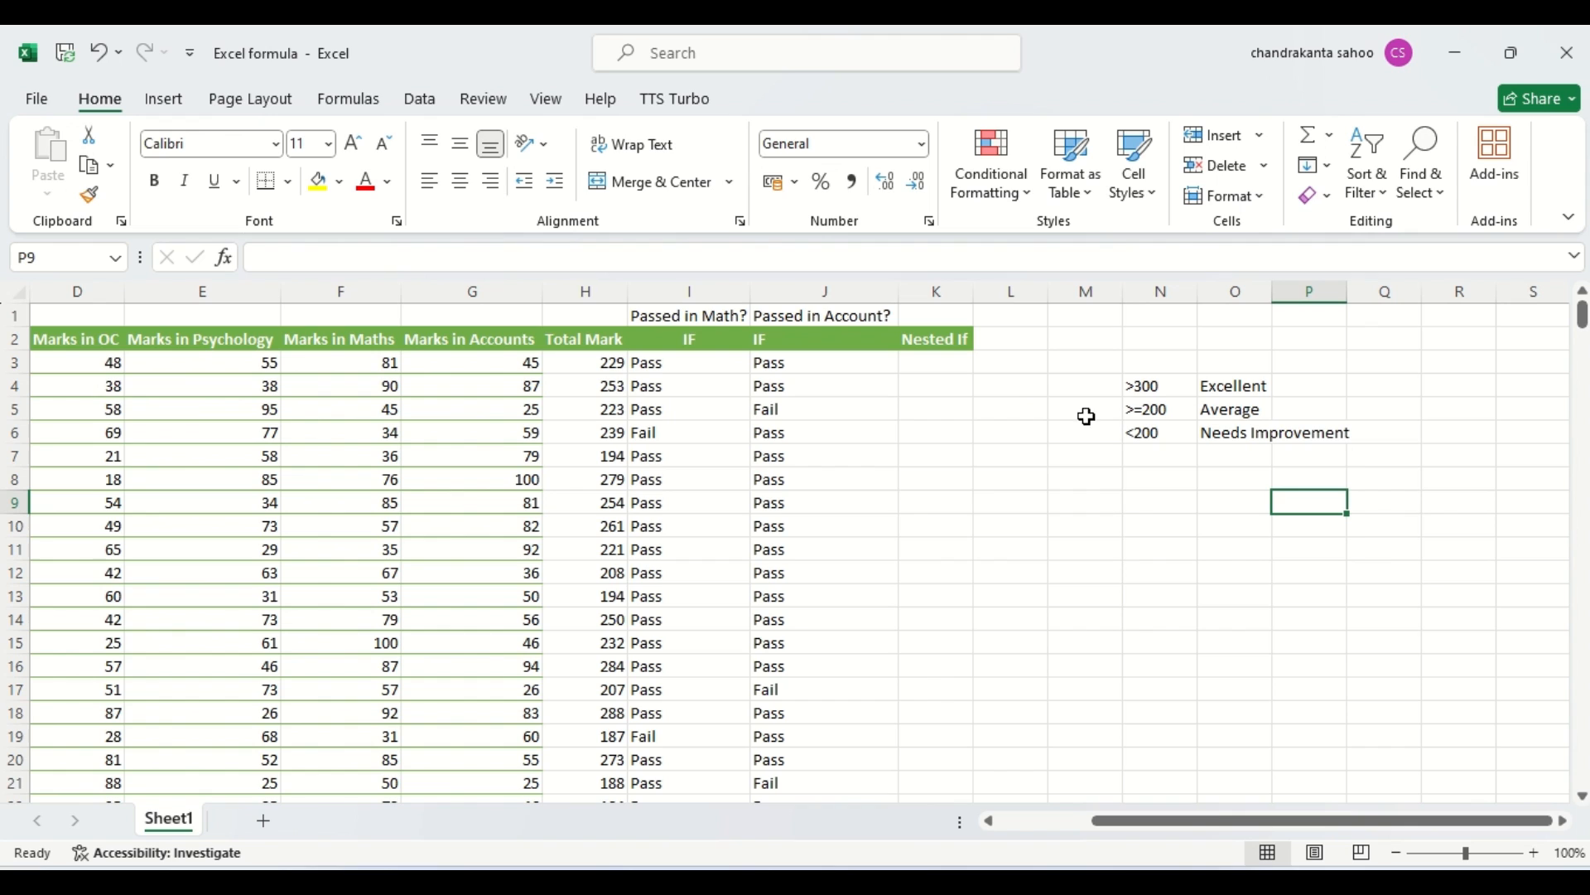
# Start an IF formula in K3 that tests whether total mark H3>300 and returns "Excellent" when true.
pyautogui.click(925, 363)
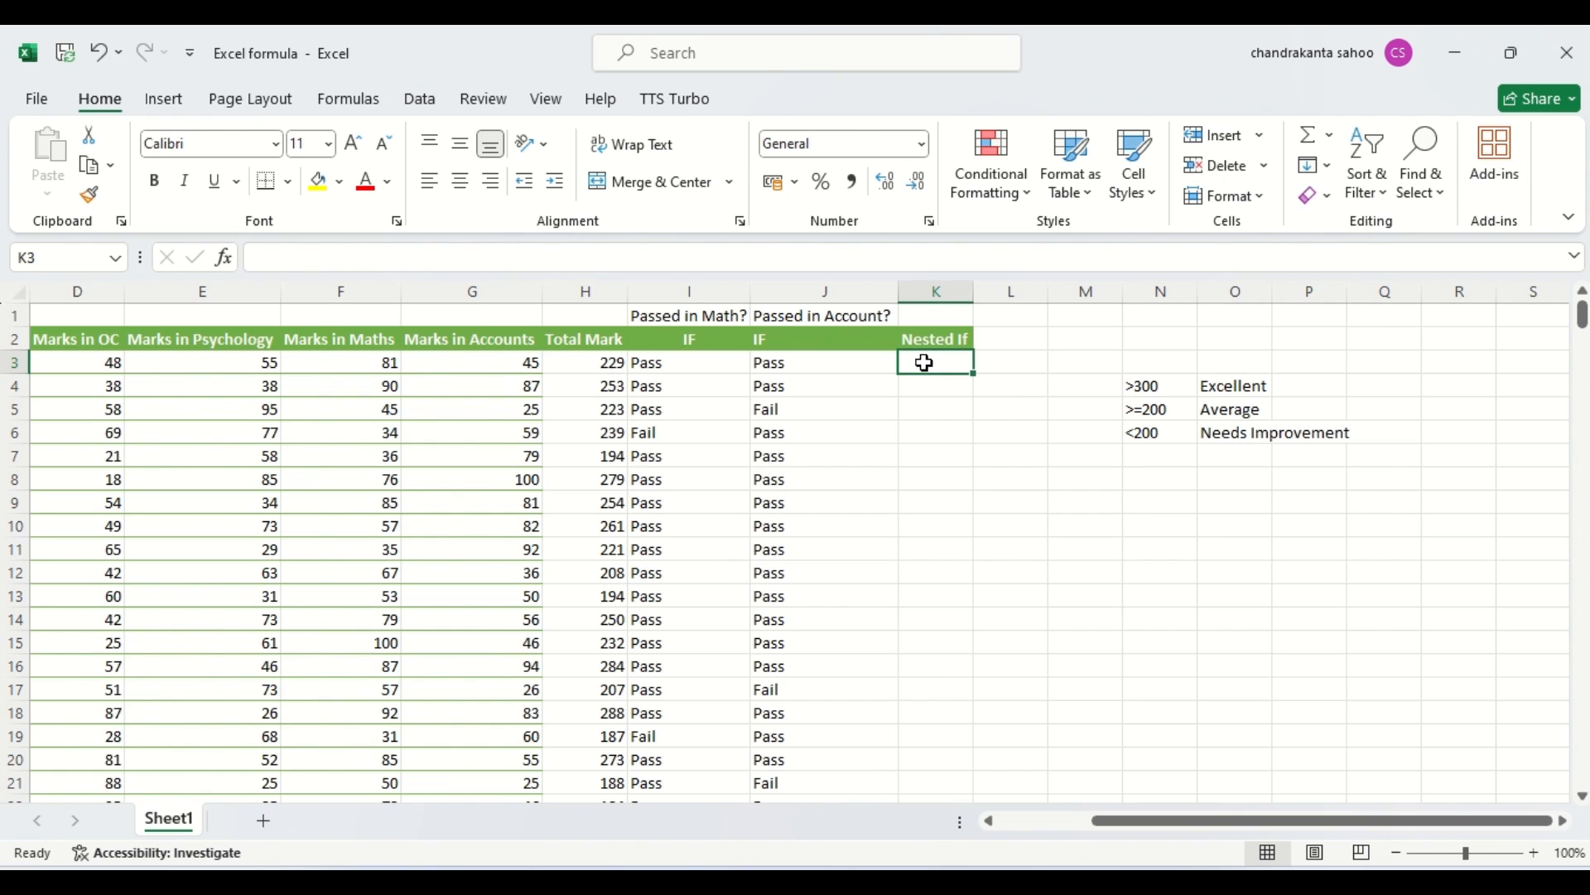
pyautogui.write('=')
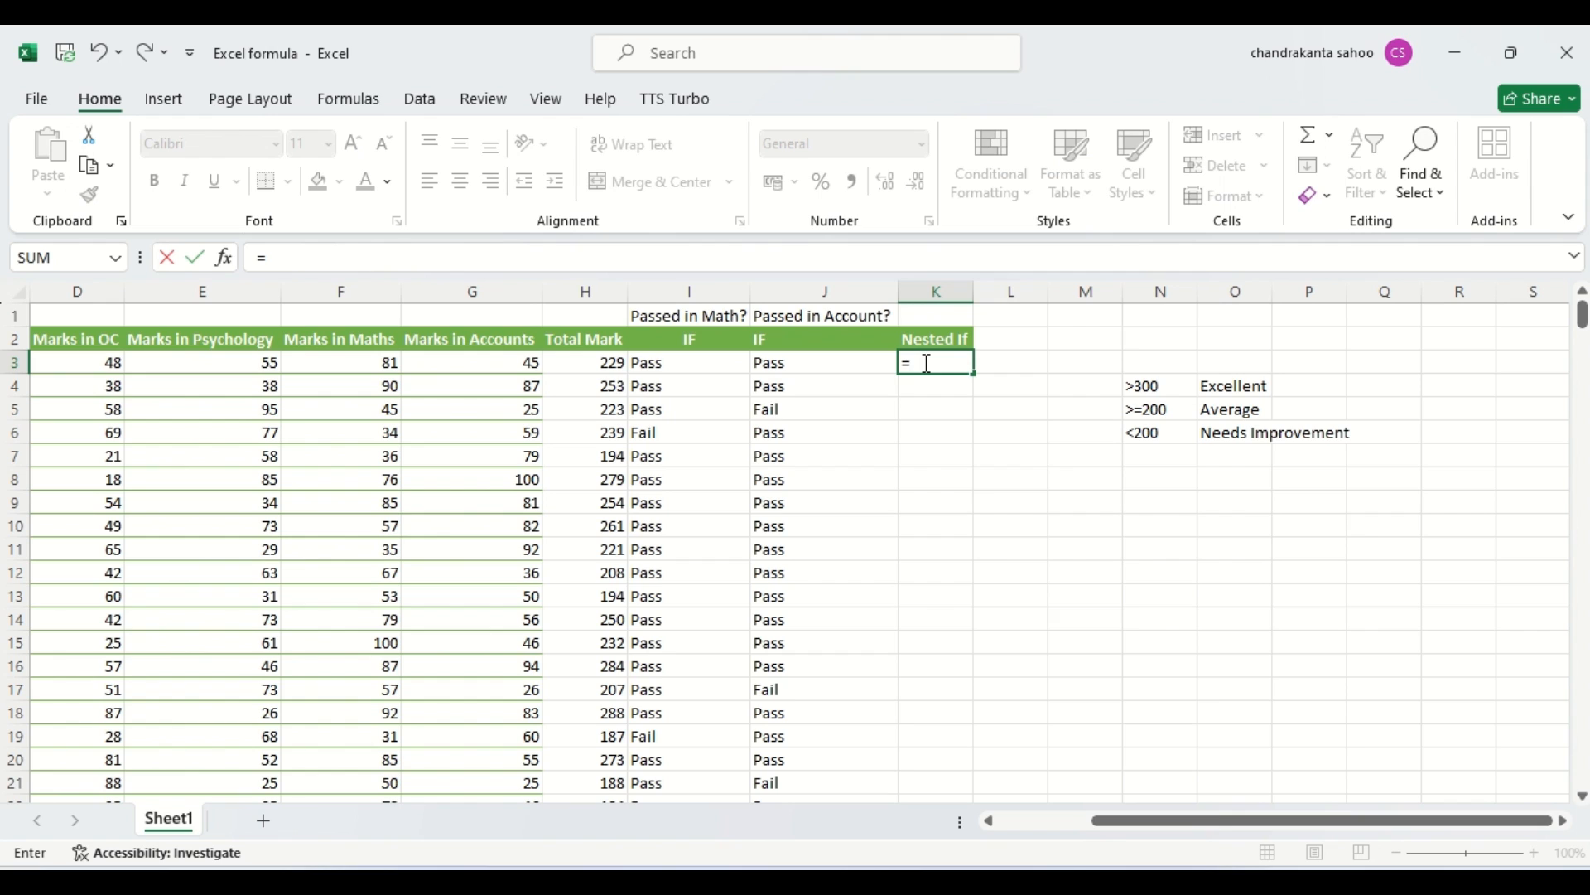
pyautogui.write('if')
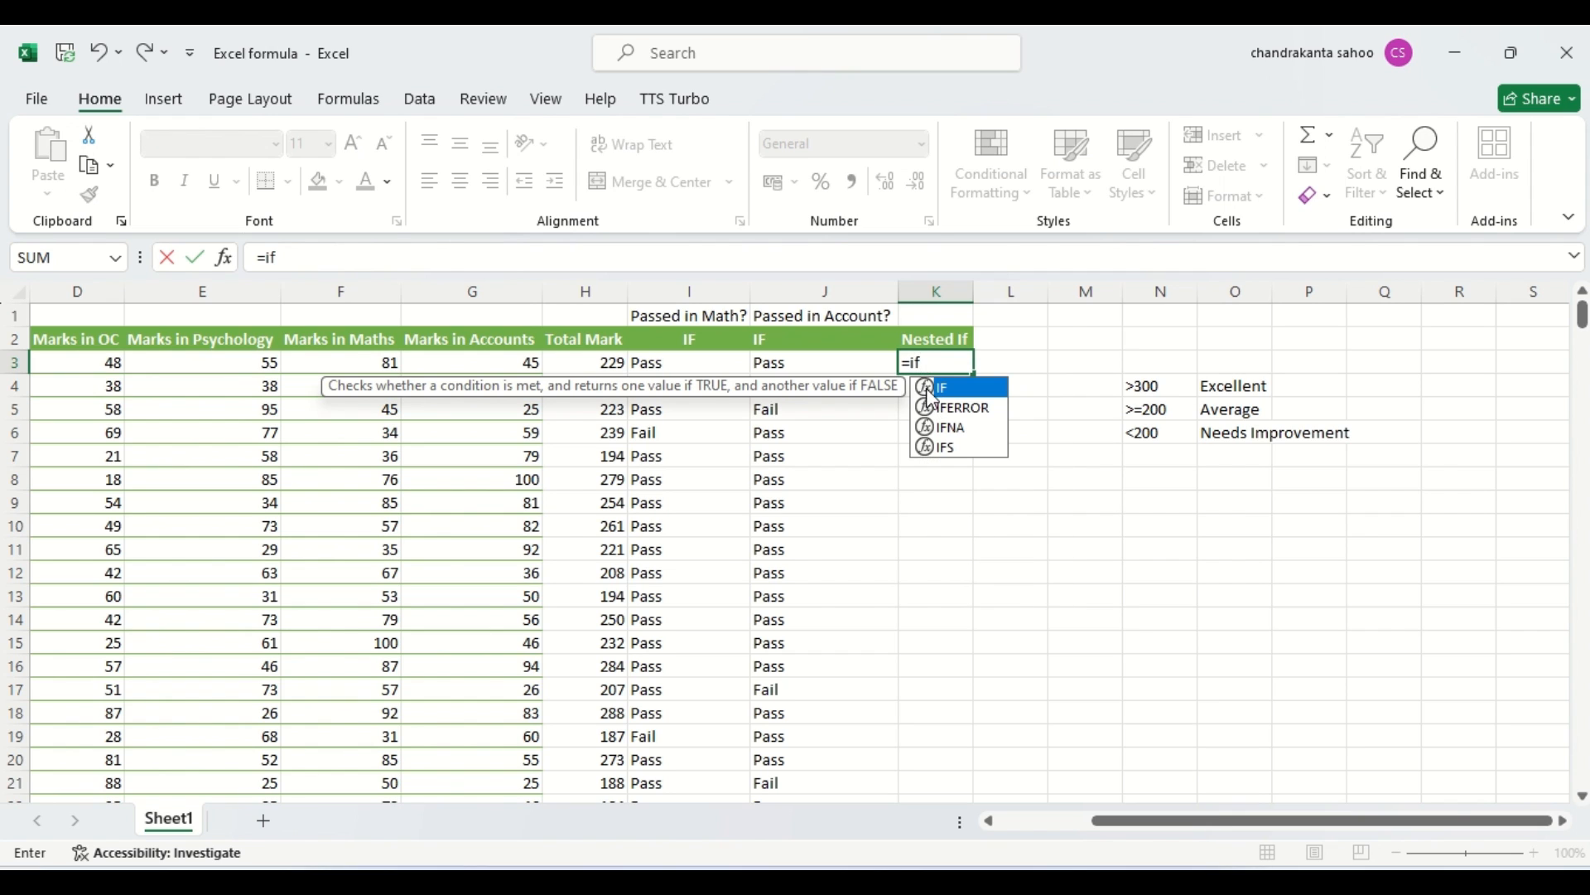
pyautogui.doubleClick(928, 389)
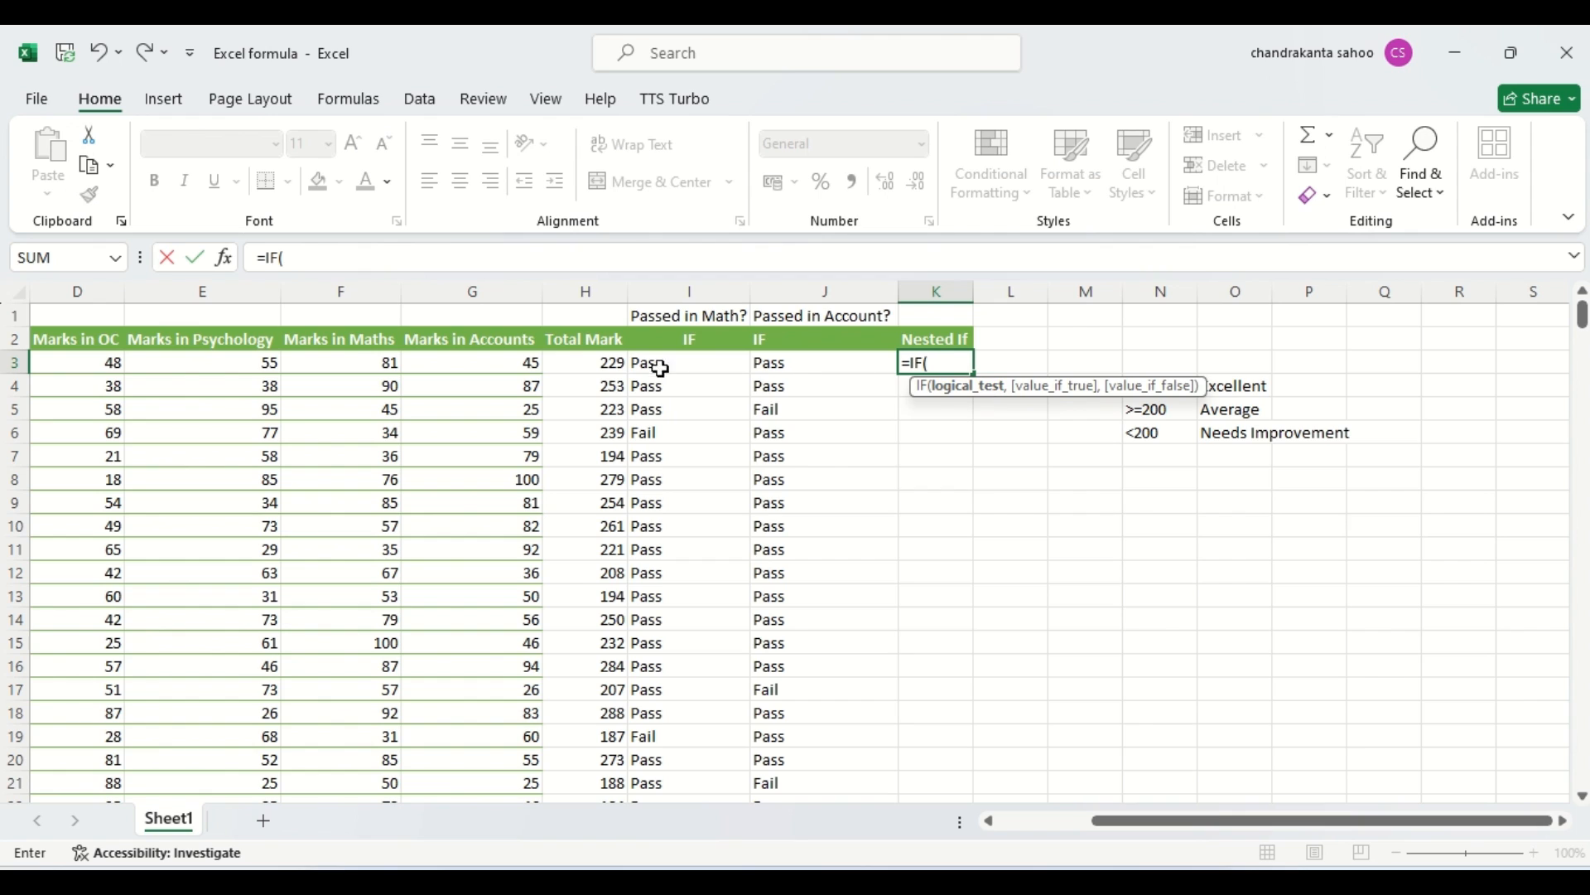
pyautogui.click(604, 363)
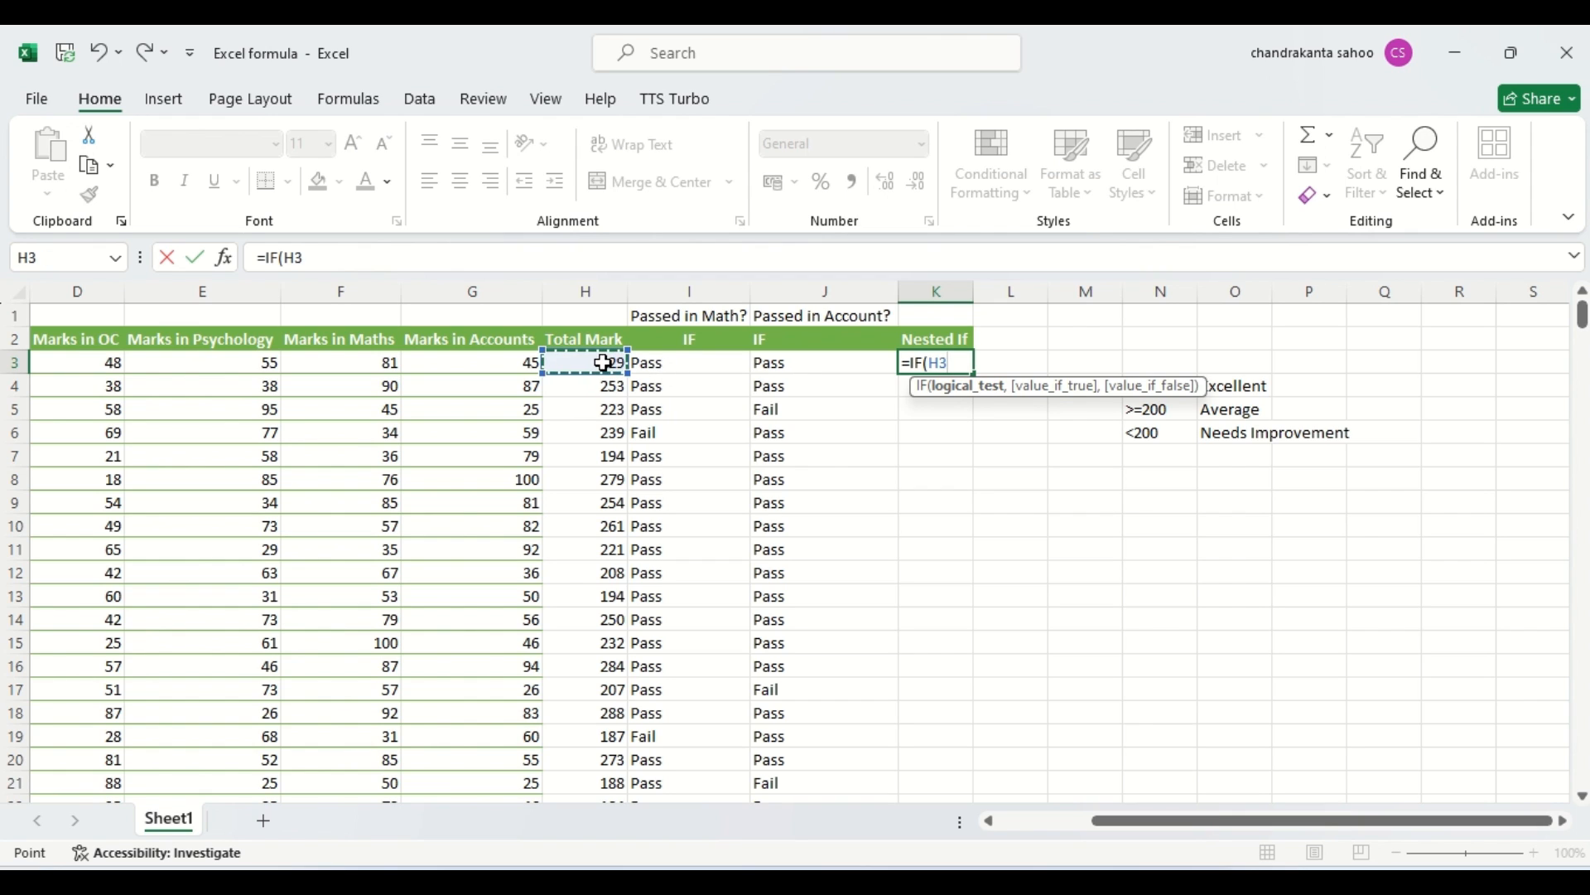
pyautogui.write('>300')
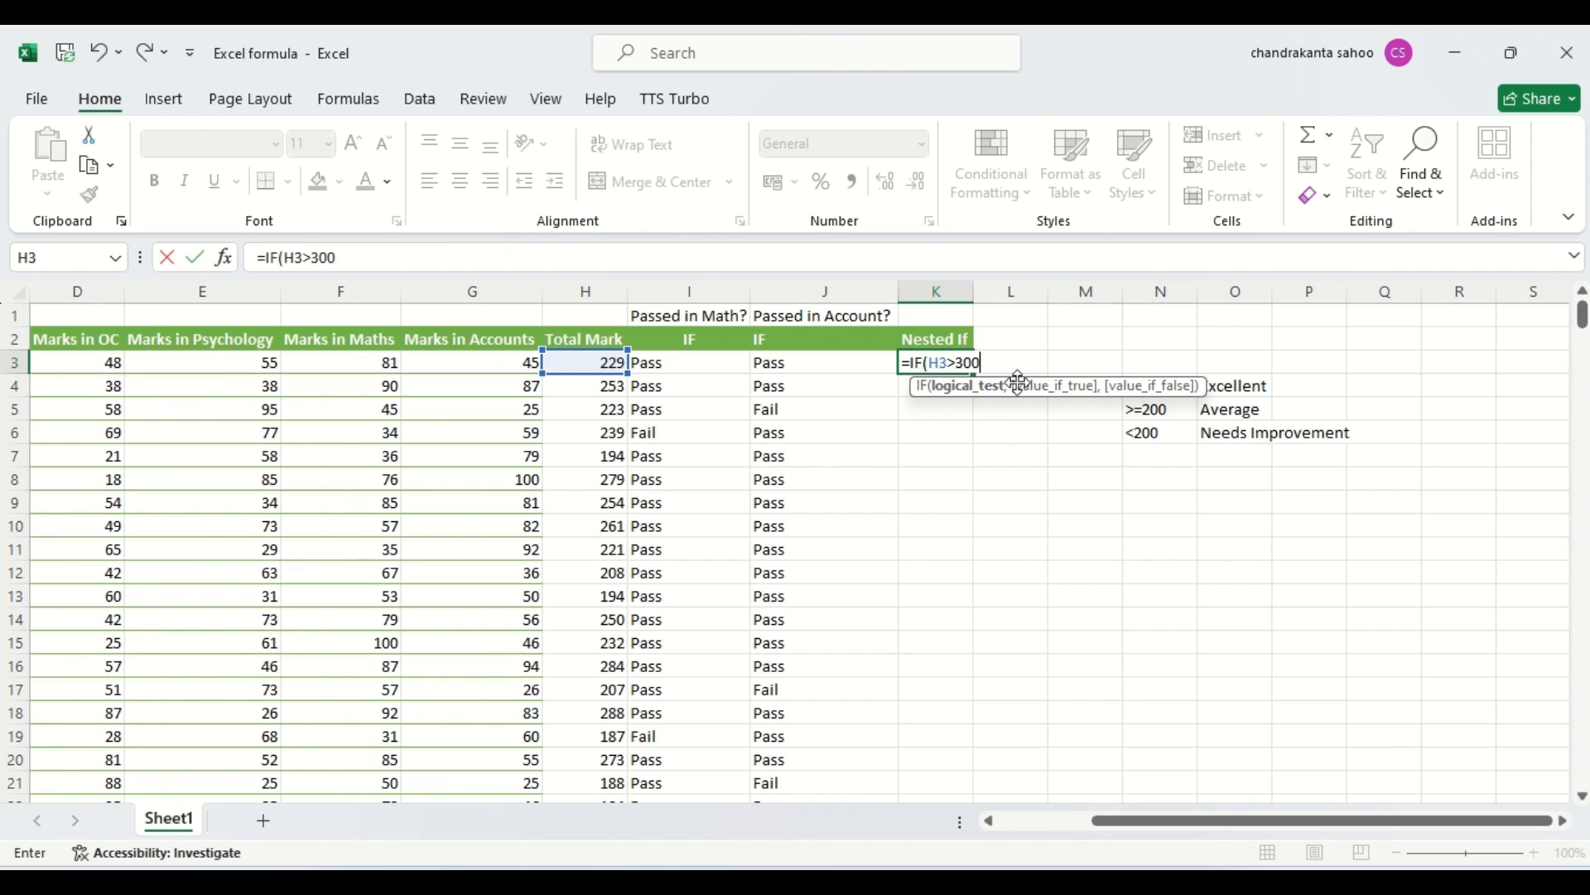
pyautogui.write(',')
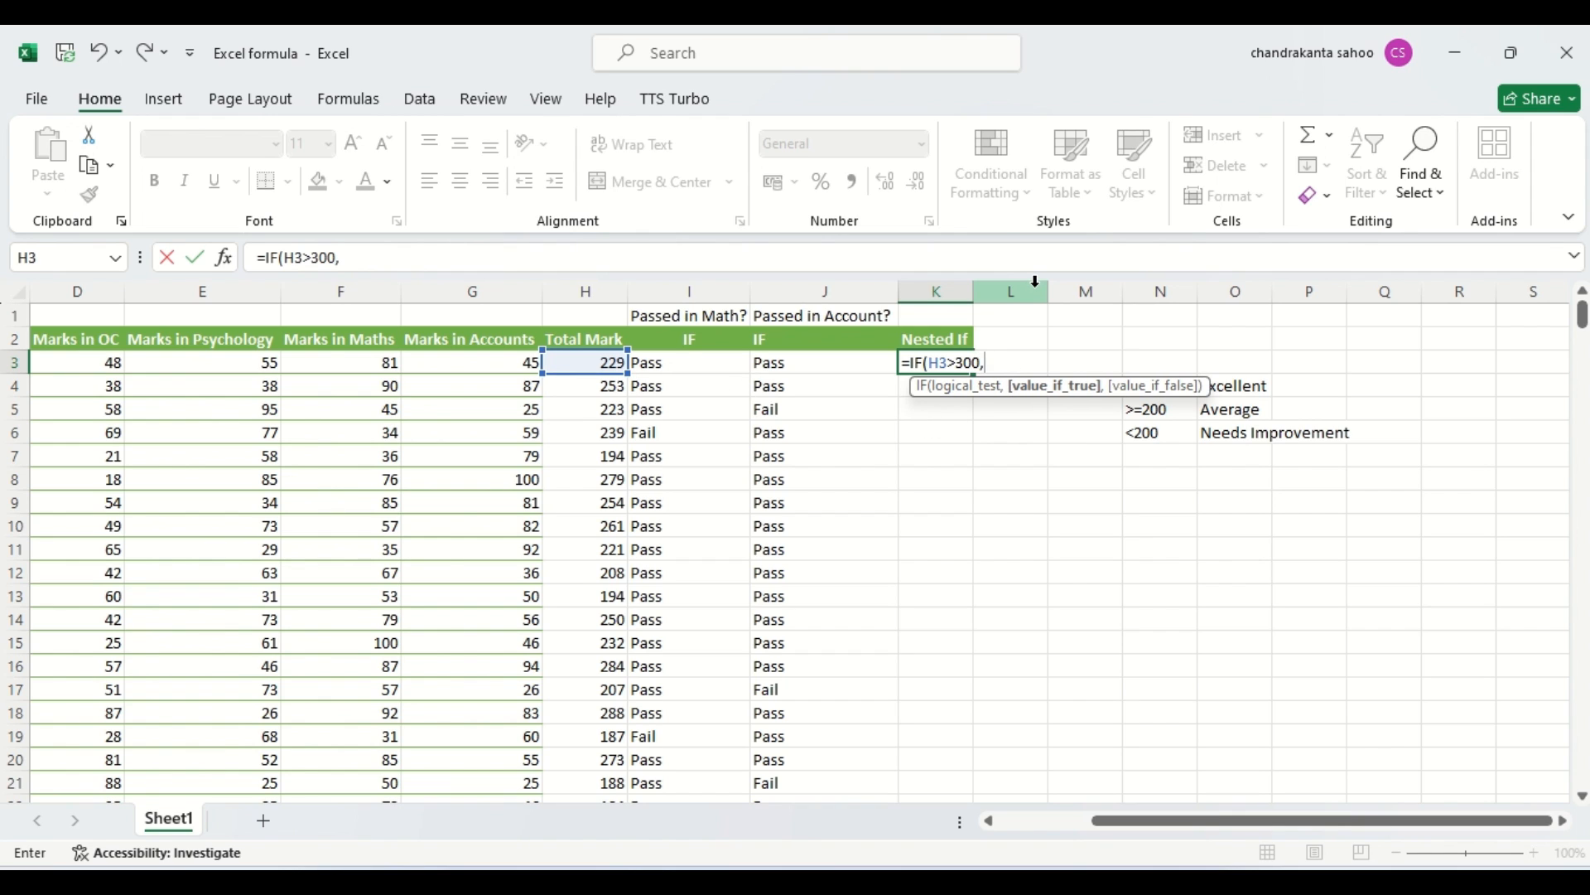
pyautogui.write('"Excellent')
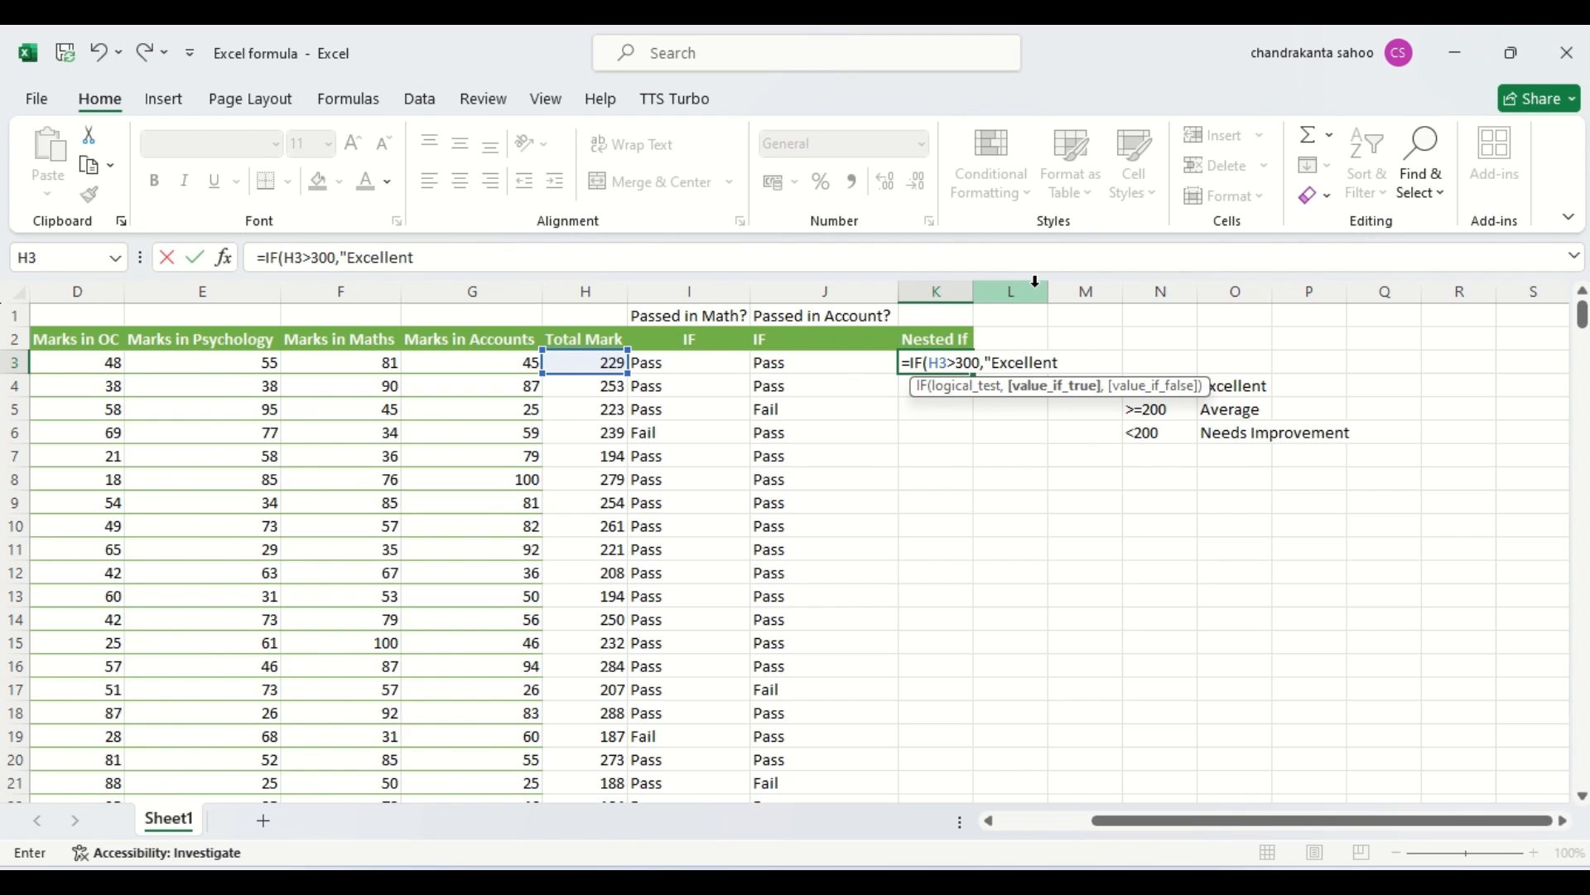
pyautogui.write('"')
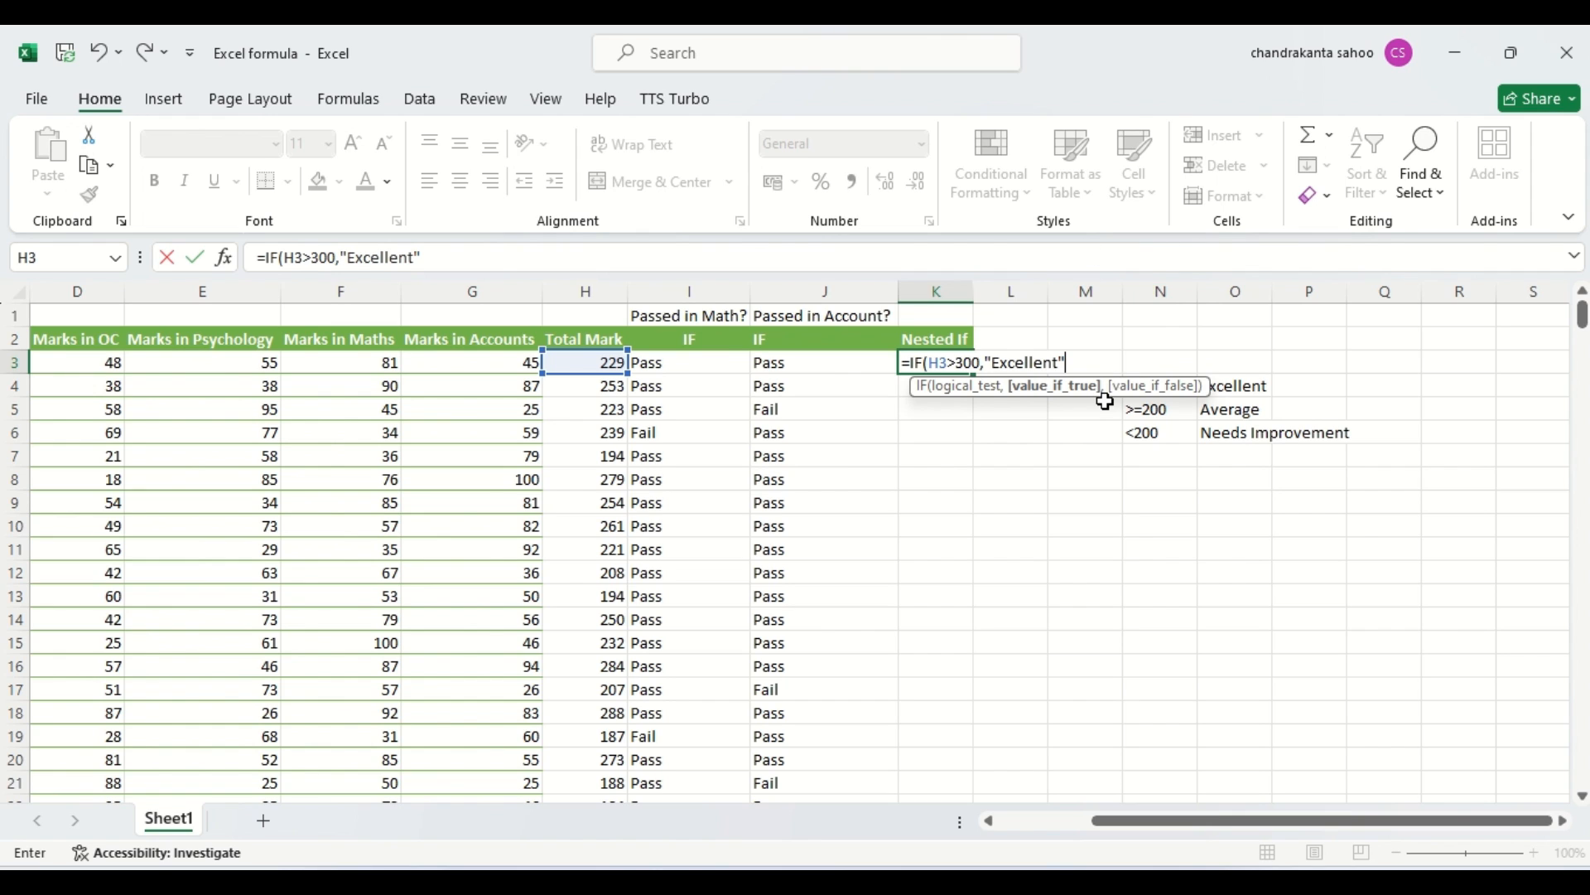
# Nest a second IF as the false argument of K3's formula, testing H3>=200 and returning "Average" when true.
pyautogui.write(',')
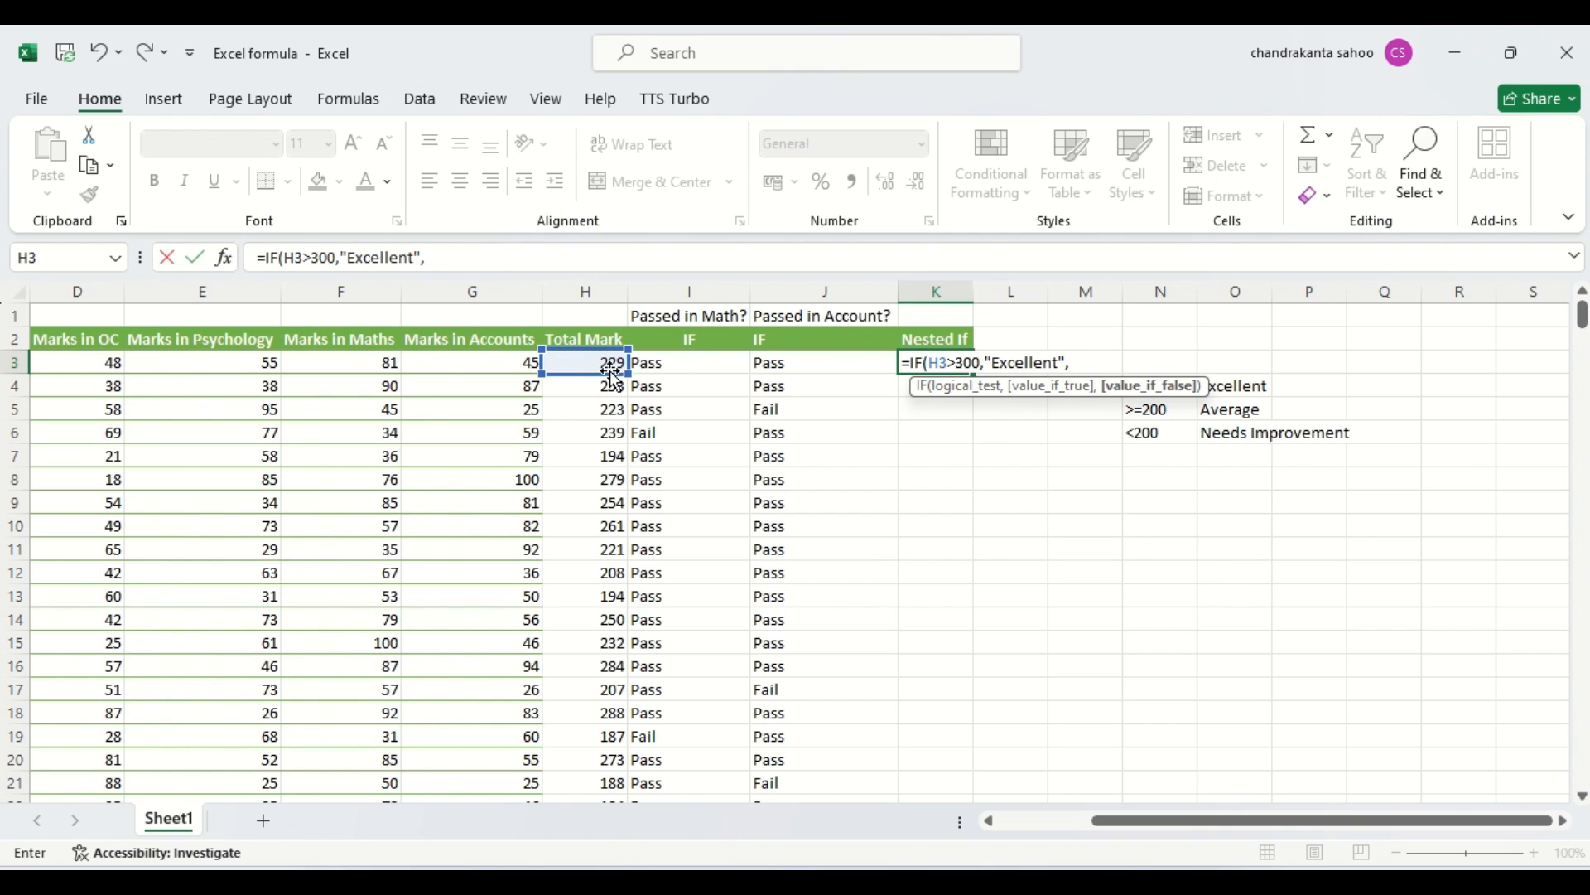
pyautogui.write('if')
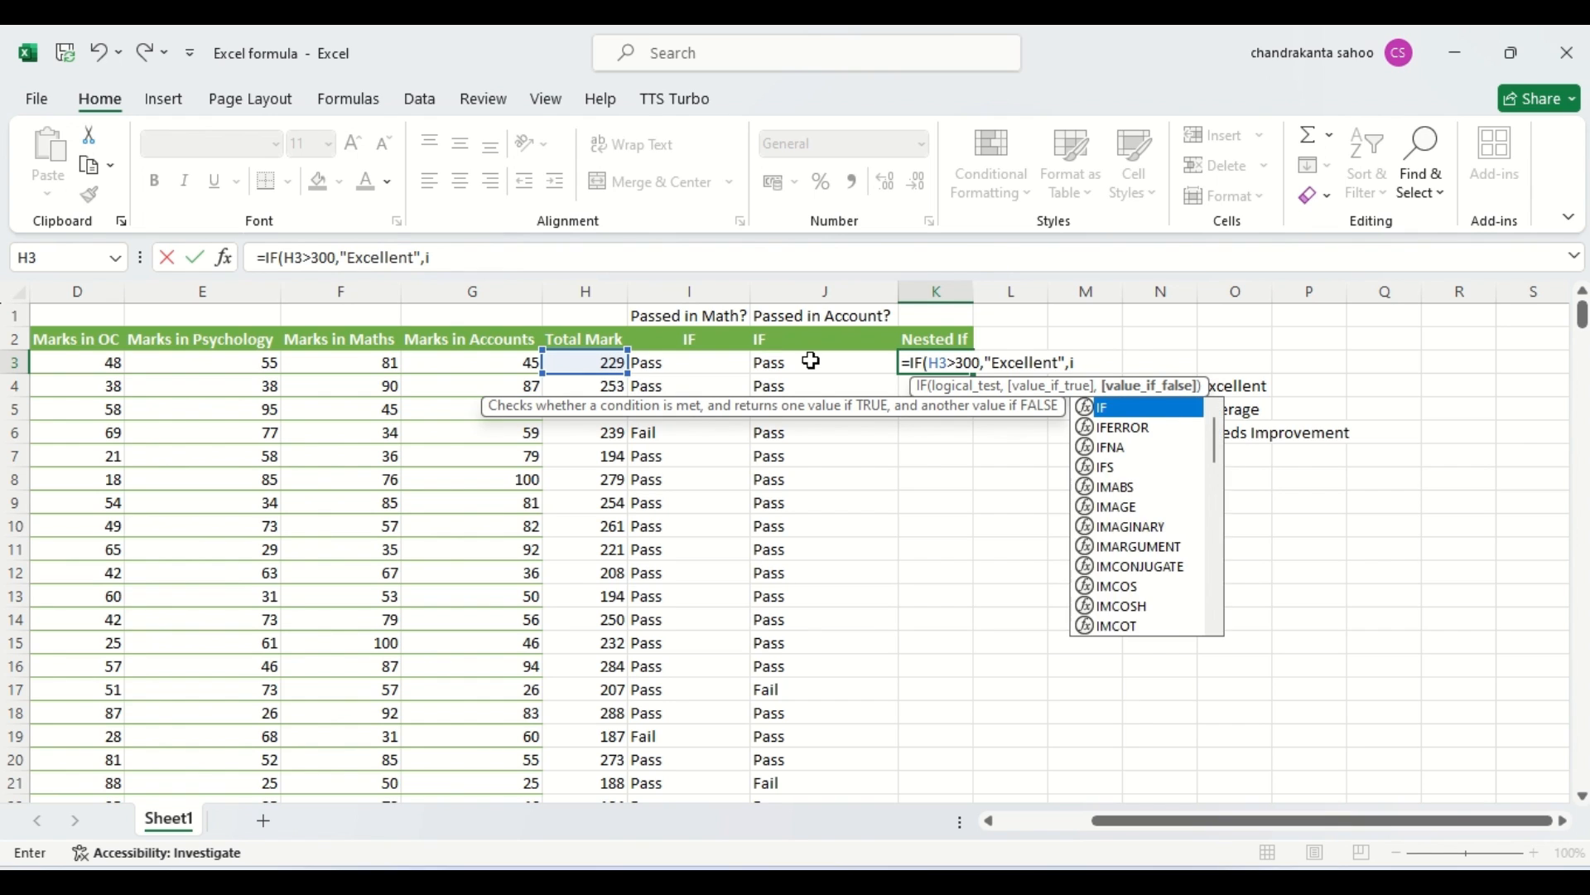
pyautogui.doubleClick(1093, 408)
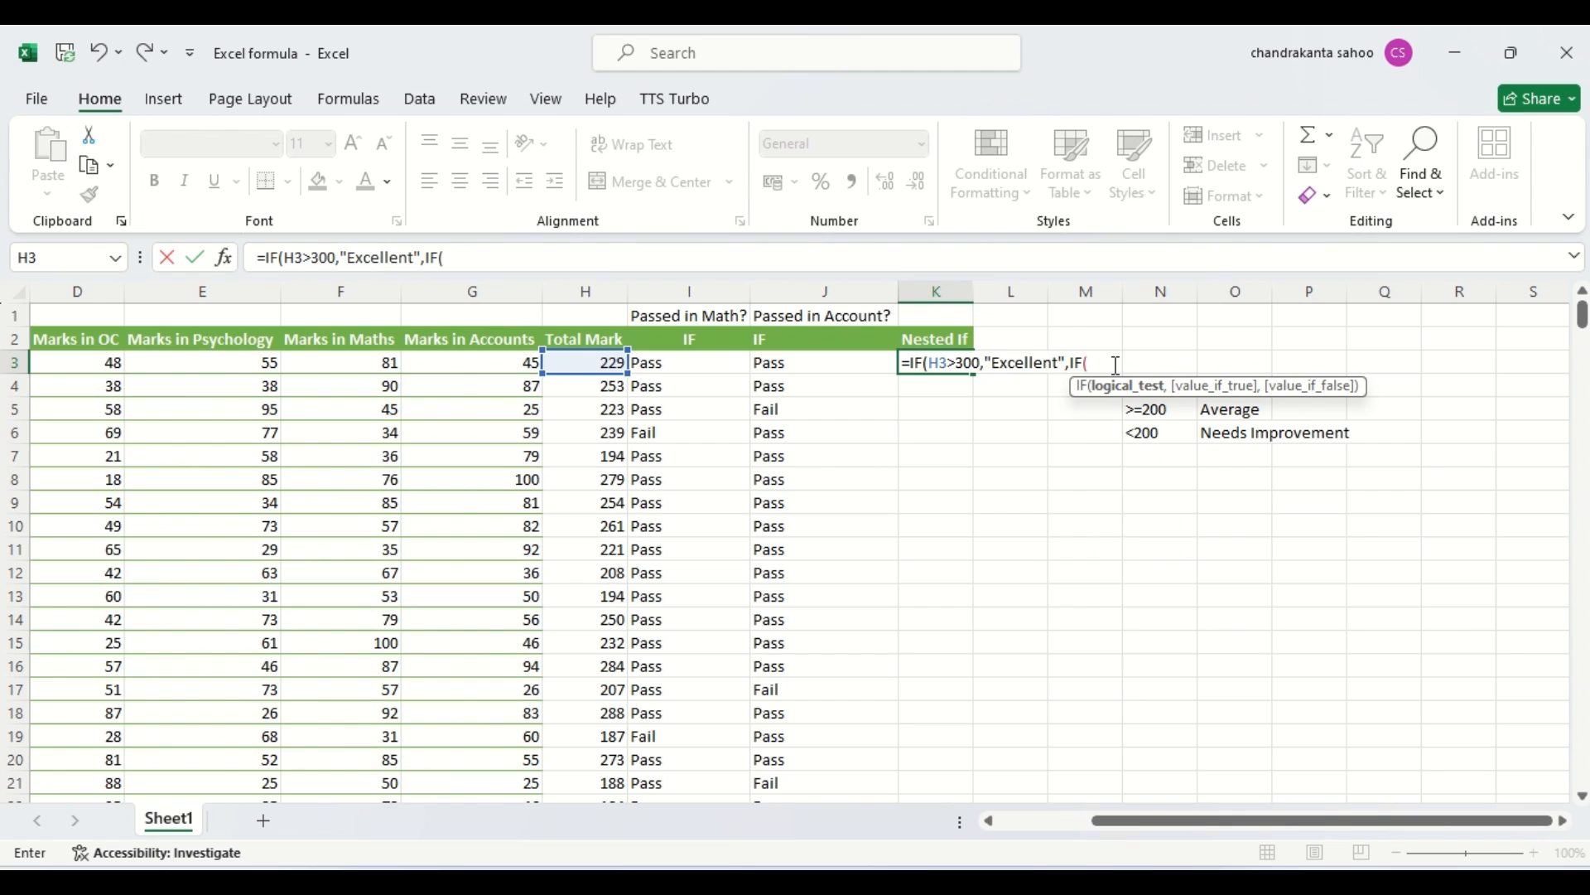
pyautogui.click(595, 362)
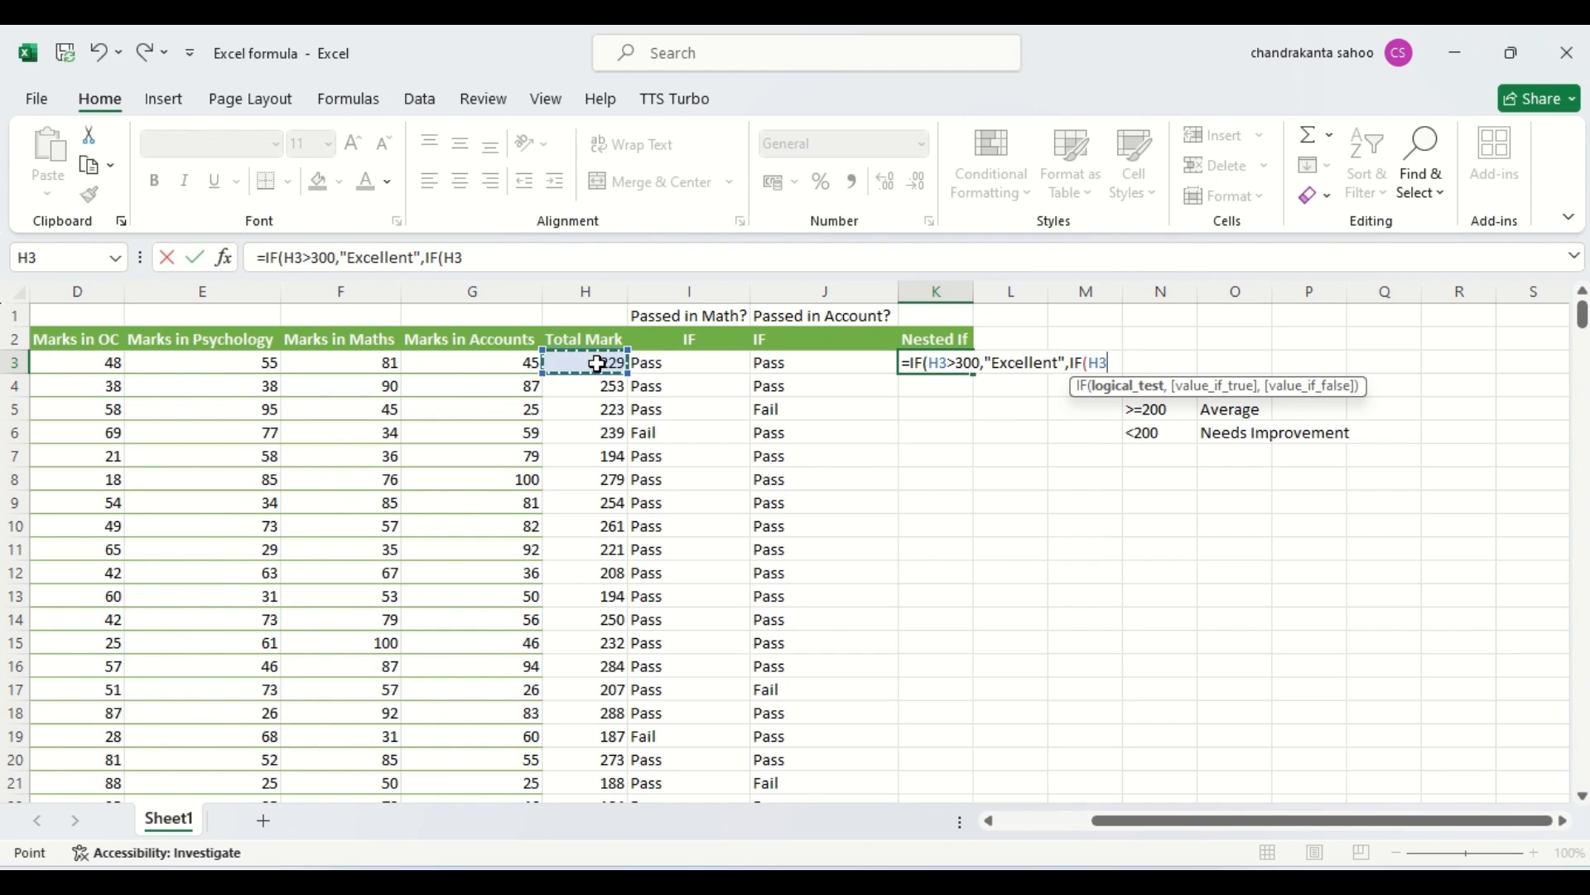
pyautogui.write('=')
pyautogui.press('BackSpace')
pyautogui.write('>=200')
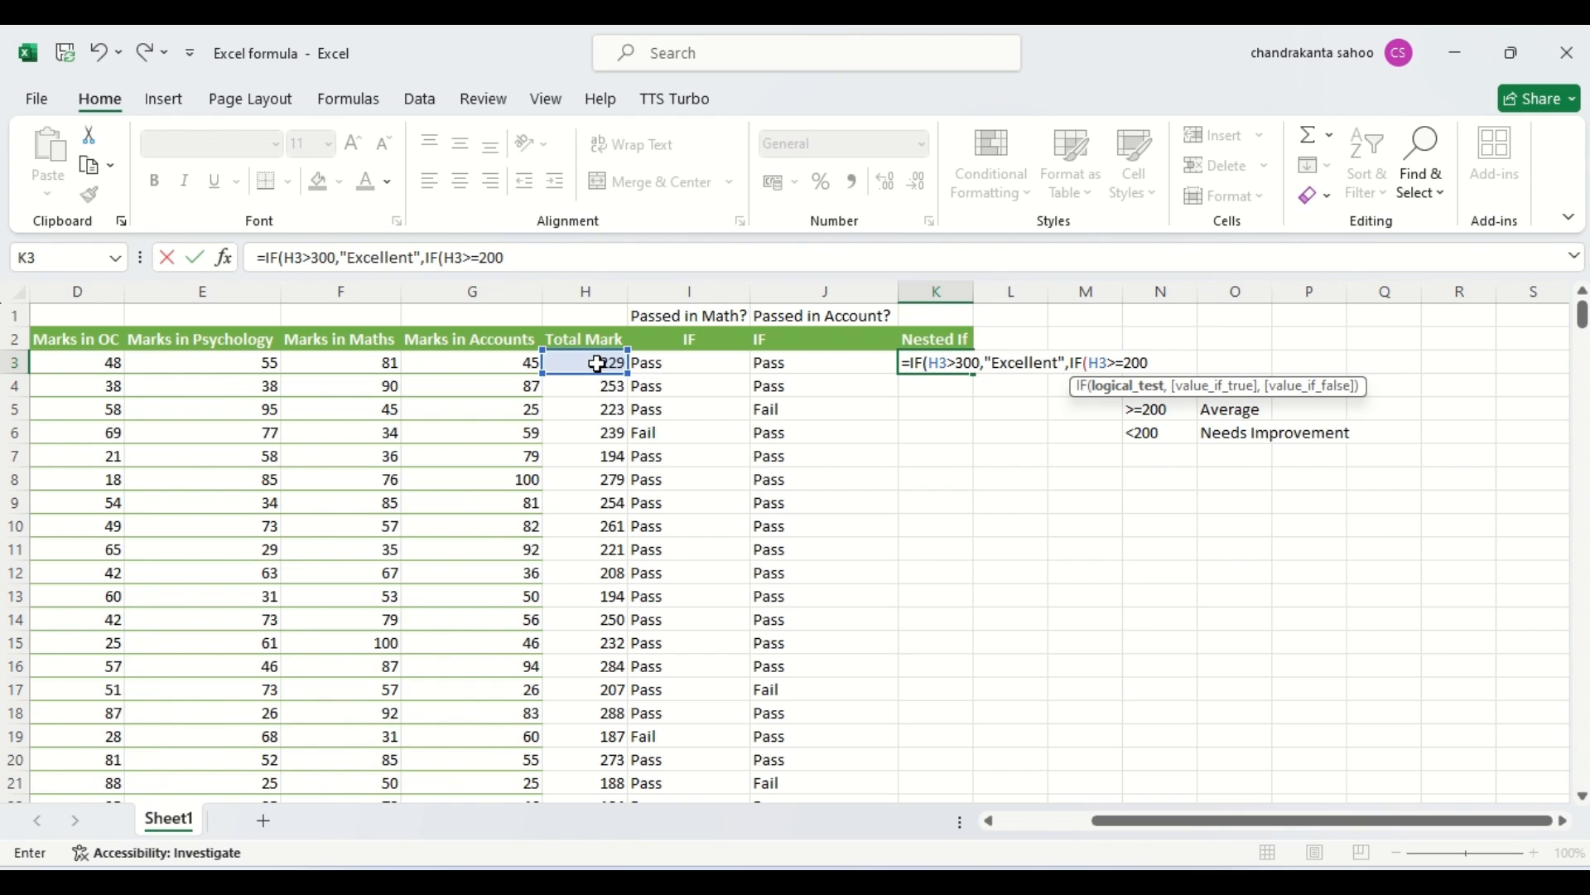
pyautogui.write(',"')
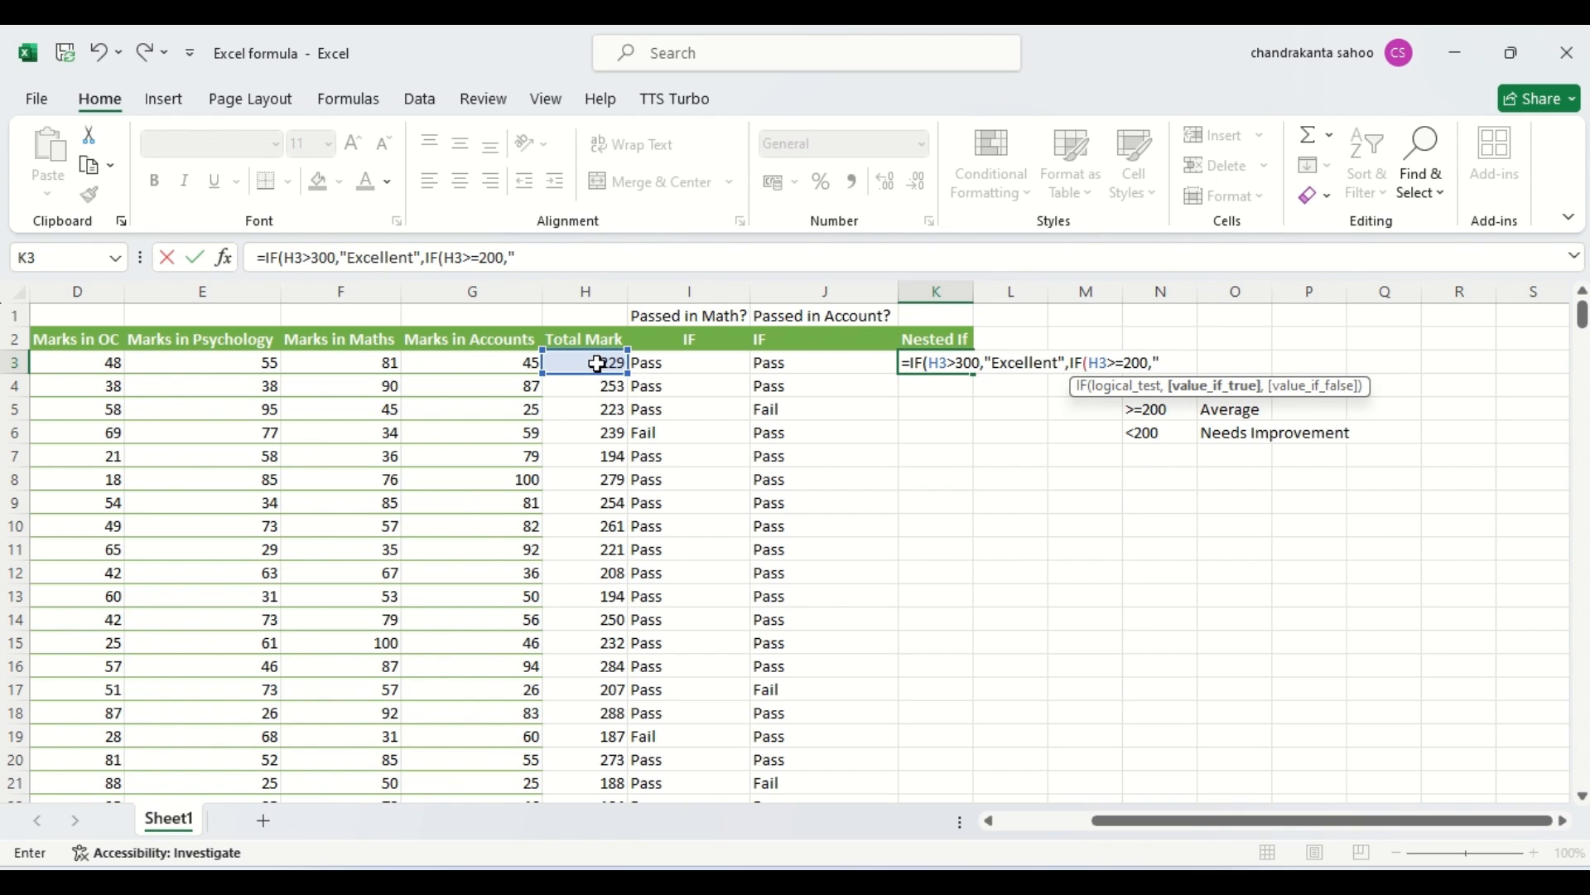
pyautogui.write('Average"')
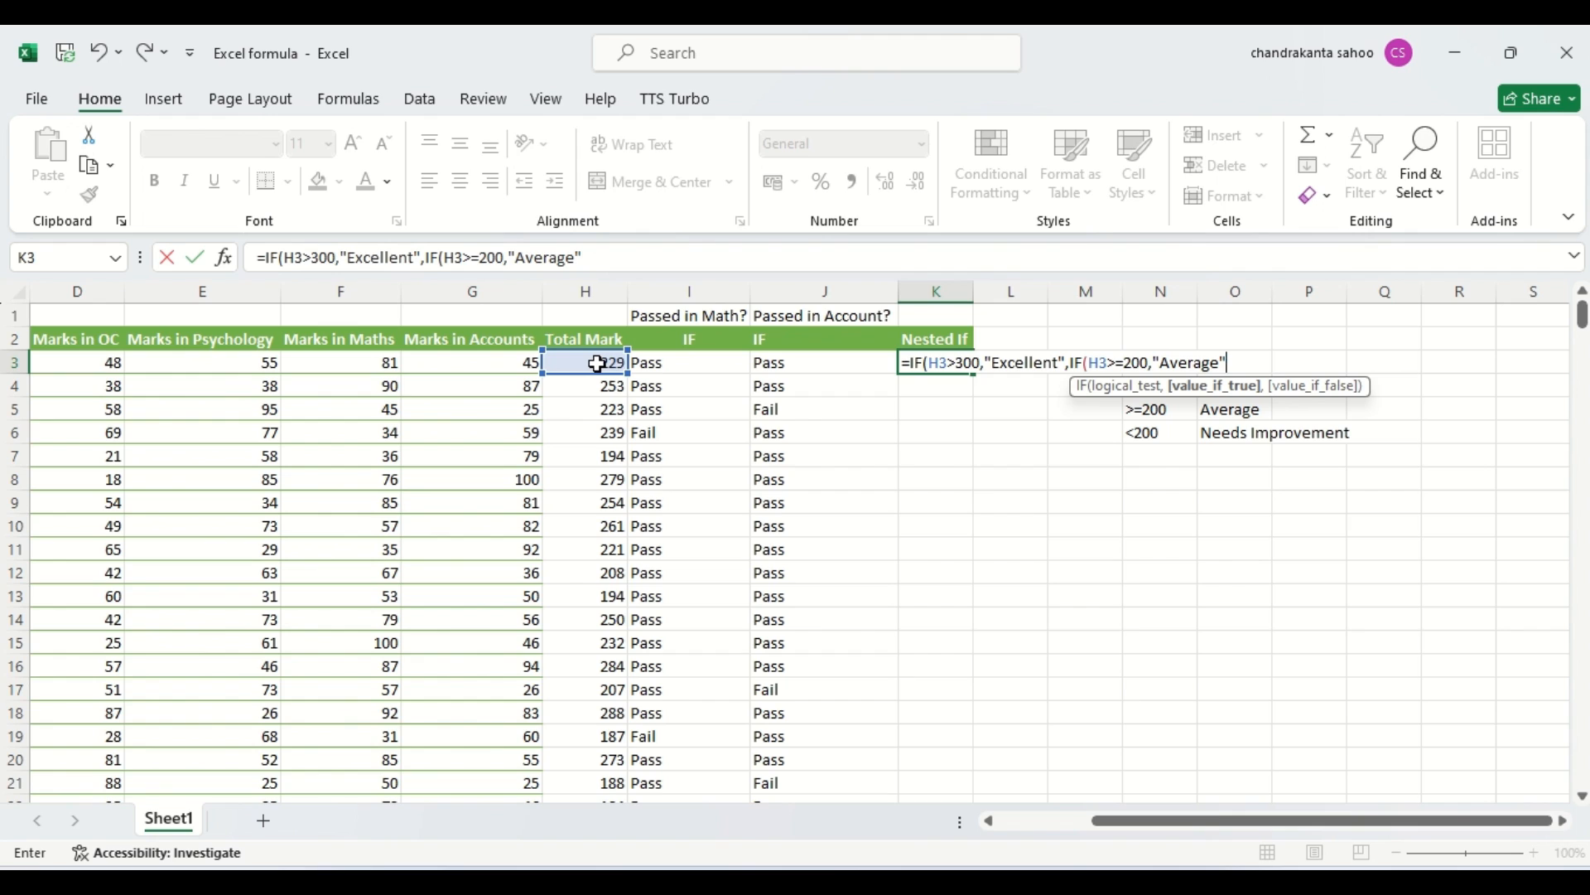
pyautogui.write(',')
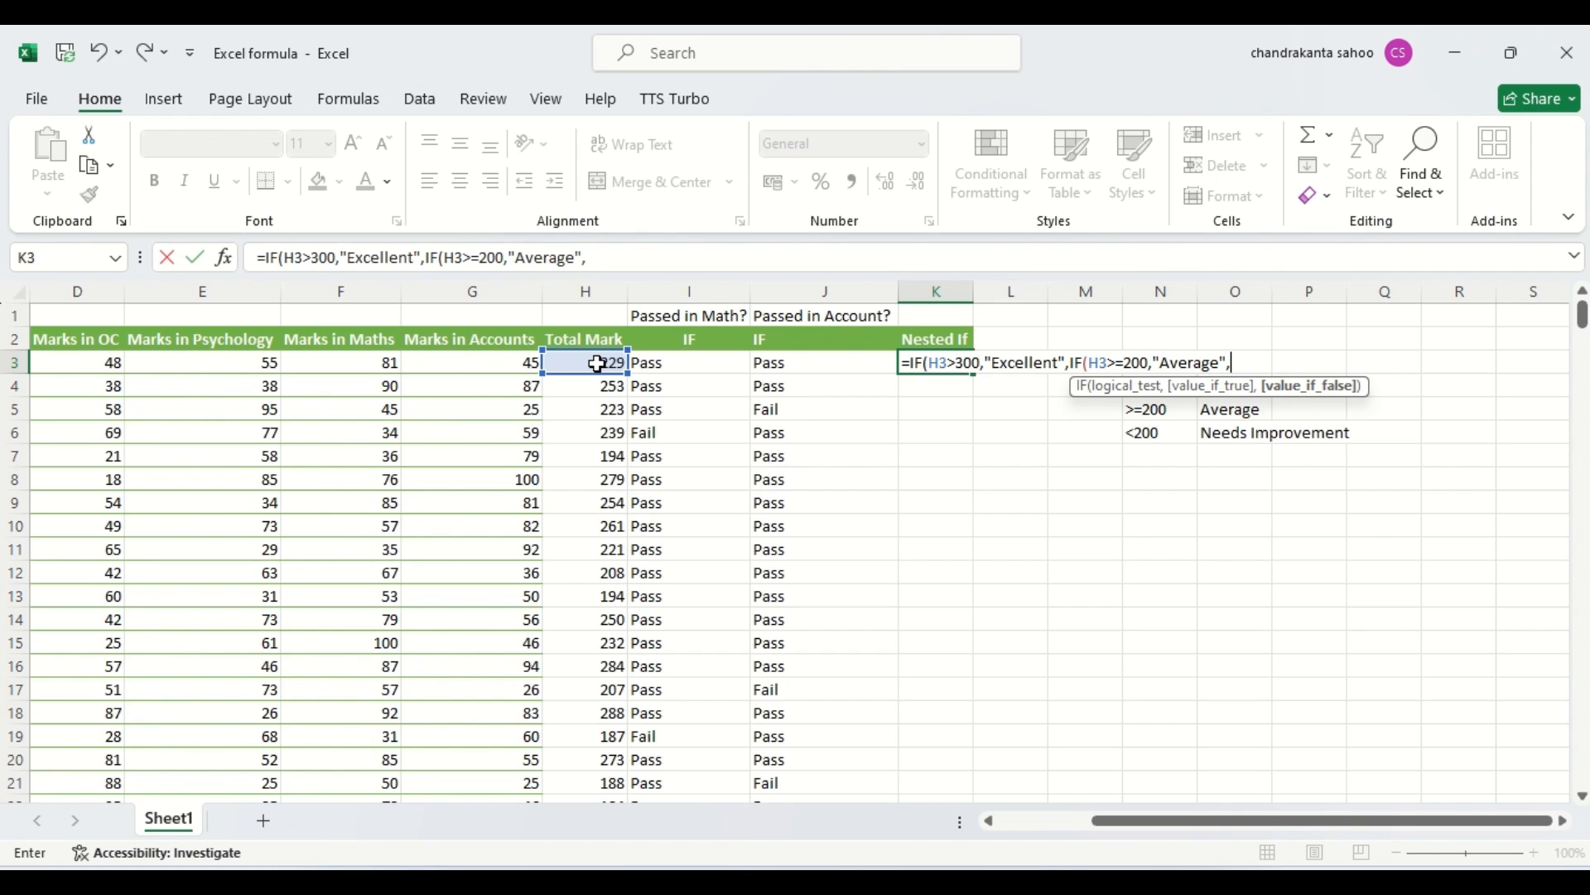
pyautogui.write('"')
# Complete K3's nested IF formula with "Needs Improvement" as the inner false value and close both IF functions.
pyautogui.write('Needs Improvemen')
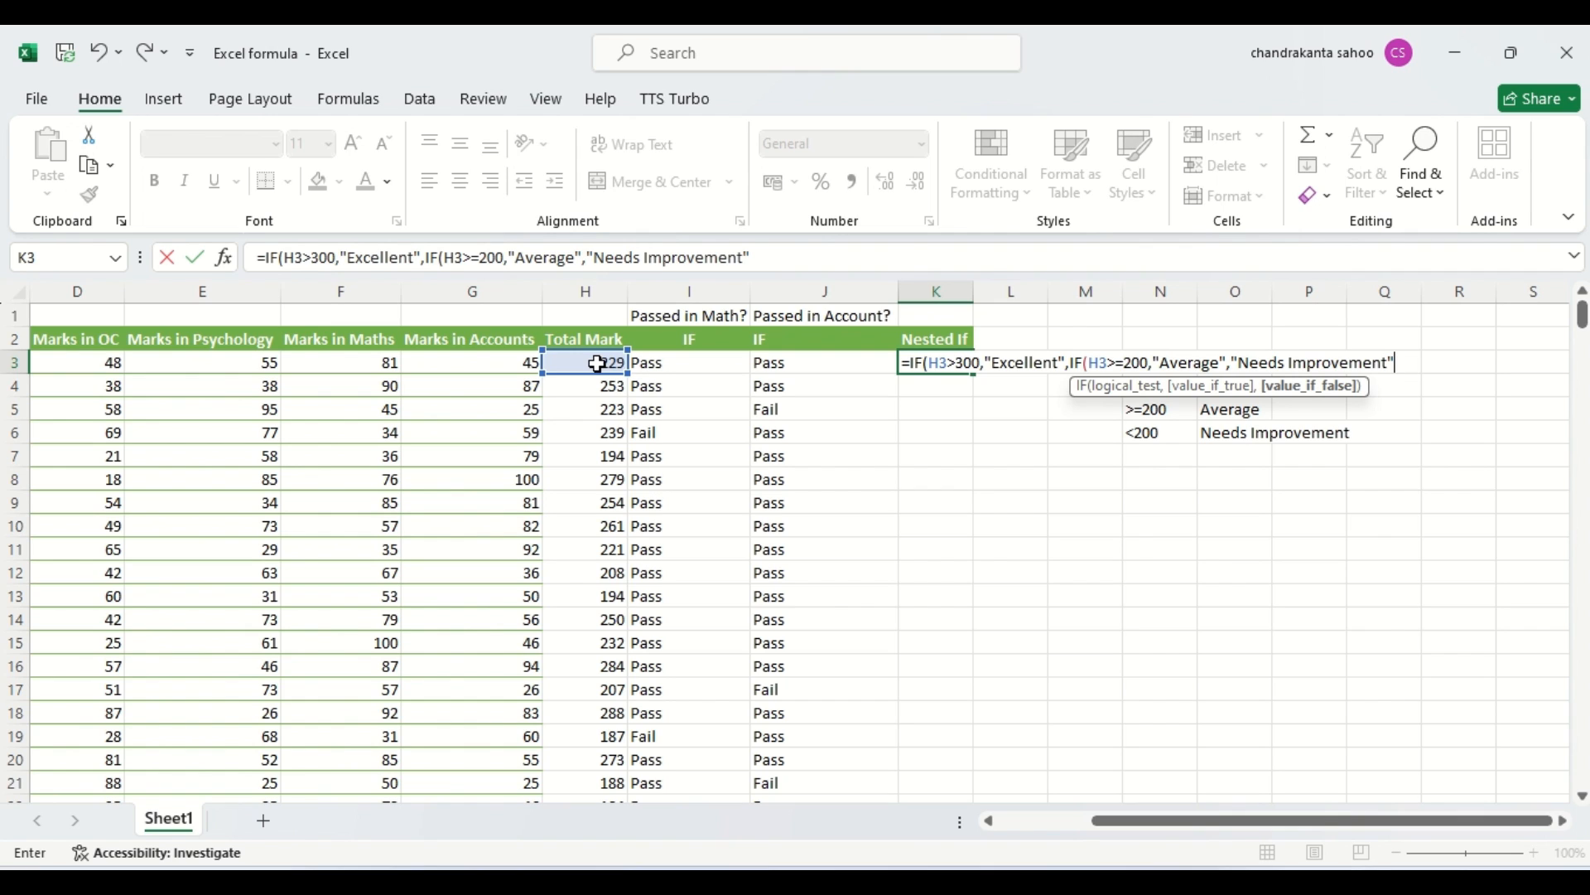
pyautogui.write('t")')
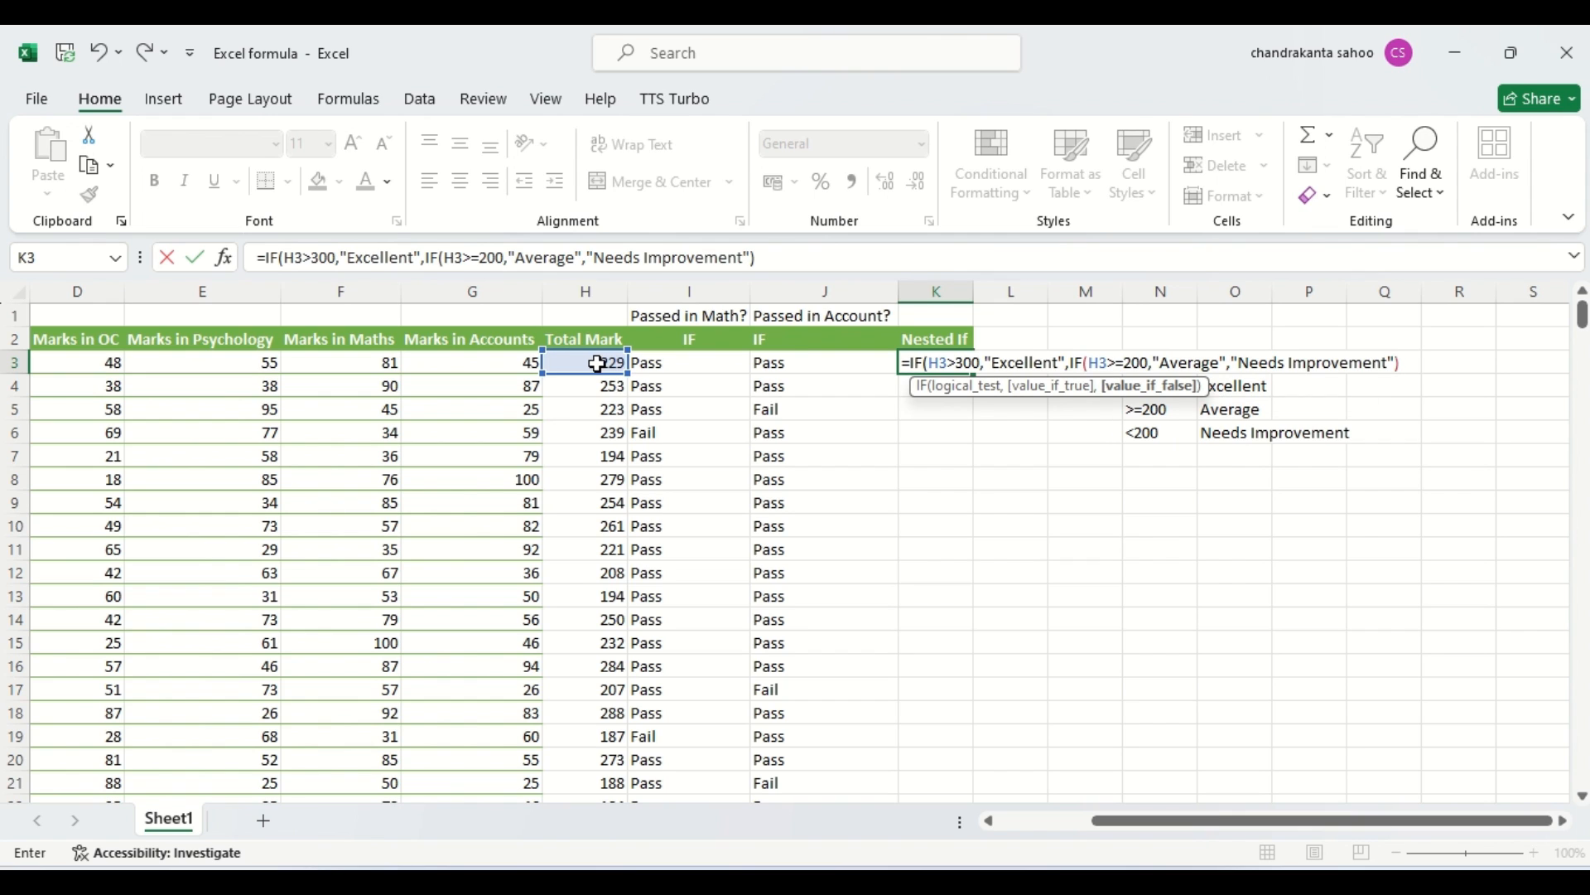
pyautogui.write(')')
pyautogui.press('Return')
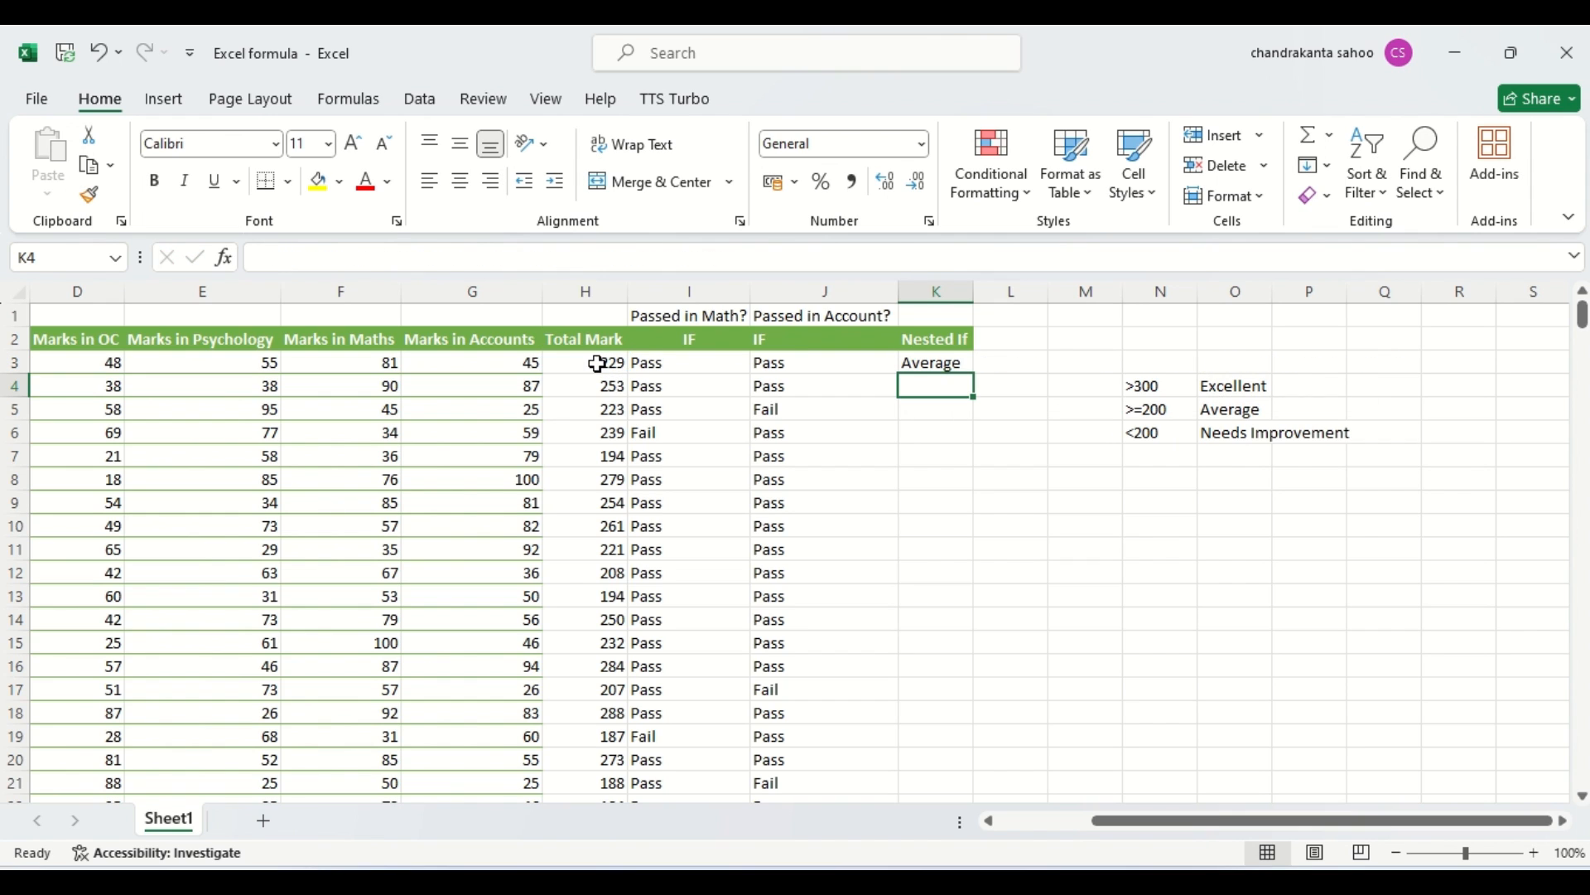
# Fill K3's nested IF formula down the Nested If column to the last student row.
pyautogui.click(938, 361)
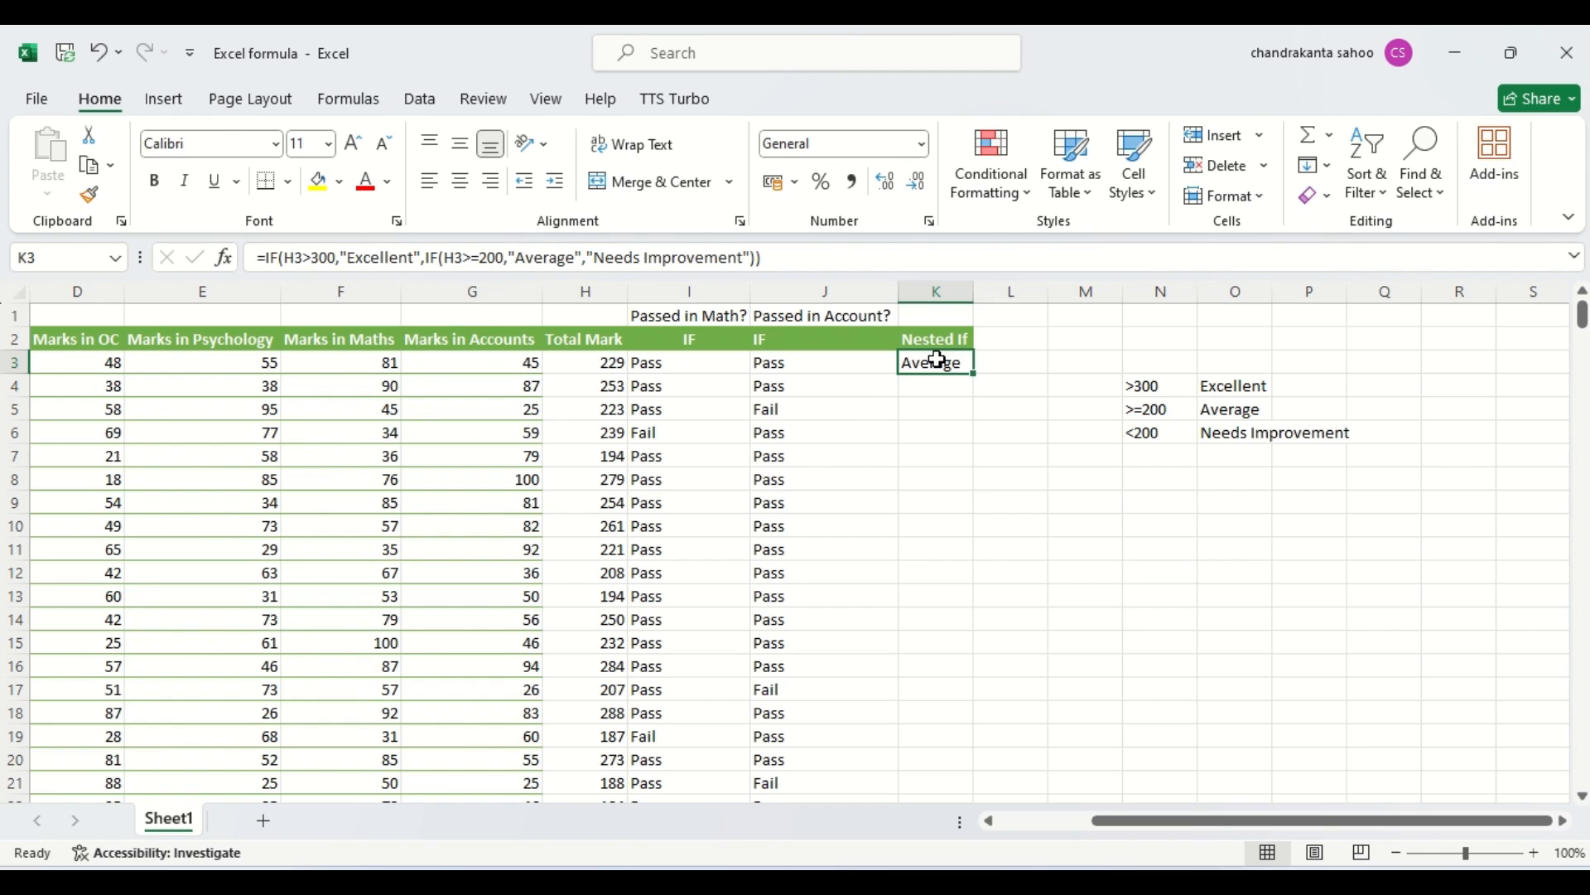
pyautogui.moveTo(976, 375); pyautogui.dragTo(977, 375)
pyautogui.doubleClick(976, 374)
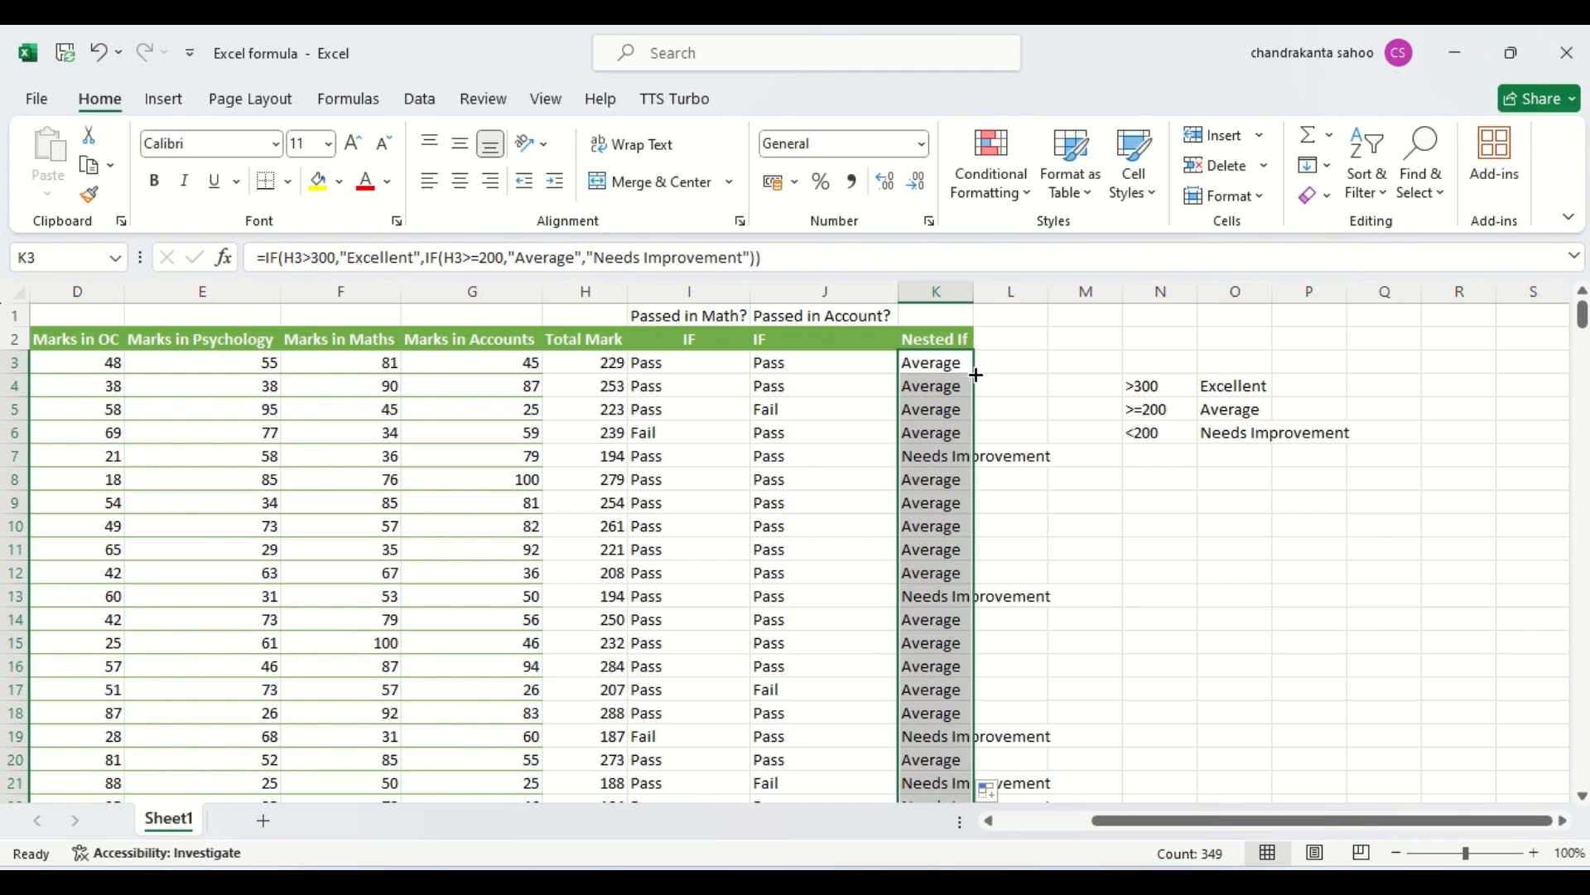
# Check the filled grades down column K against the total marks, comparing H47 with the grade in K47.
pyautogui.click(939, 459)
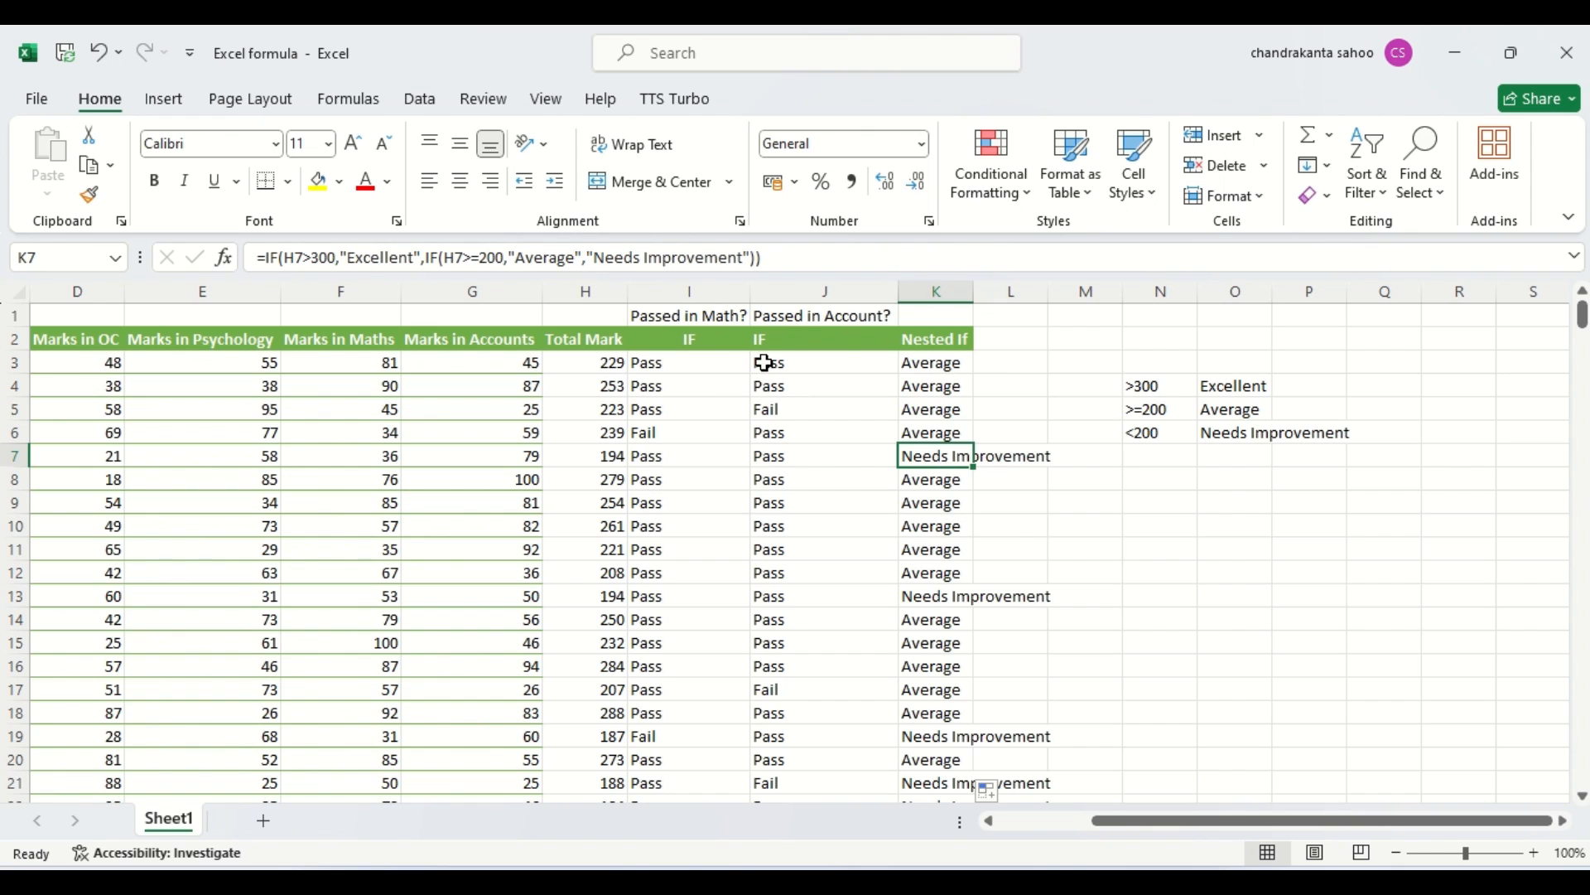
pyautogui.click(938, 358)
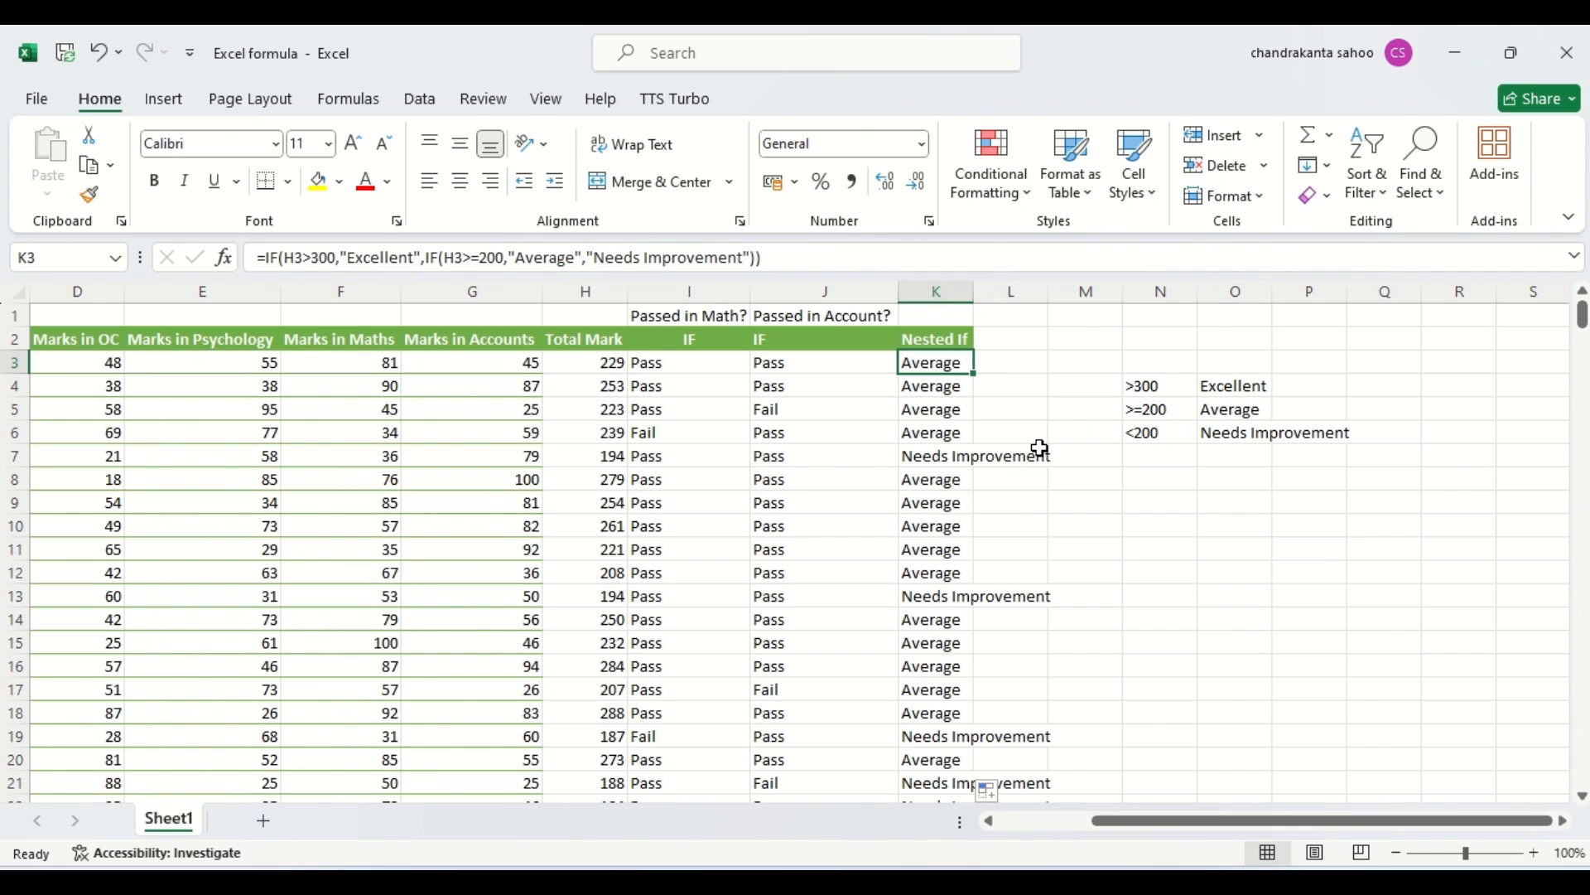
pyautogui.click(927, 519)
pyautogui.press('Down')
pyautogui.press('Down')
pyautogui.press('Down')
pyautogui.press('Down')
pyautogui.press('Down')
pyautogui.press('Down')
pyautogui.press('Down')
pyautogui.press('Down')
pyautogui.press('Down')
pyautogui.press('Down')
pyautogui.press('Down')
pyautogui.press('Down')
pyautogui.press('Down')
pyautogui.press('Down')
pyautogui.press('Down')
pyautogui.press('Down')
pyautogui.press('Down')
pyautogui.press('Down')
pyautogui.press('Down')
pyautogui.press('Down')
pyautogui.press('Down')
pyautogui.press('Down')
pyautogui.press('Down')
pyautogui.press('Down')
pyautogui.press('Down')
pyautogui.press('Down')
pyautogui.press('Down')
pyautogui.press('Down')
pyautogui.press('Down')
pyautogui.press('Down')
pyautogui.press('Down')
pyautogui.press('Down')
pyautogui.press('Down')
pyautogui.press('Down')
pyautogui.press('Down')
pyautogui.press('Down')
pyautogui.press('Down')
pyautogui.press('Down')
pyautogui.press('Down')
pyautogui.press('Down')
pyautogui.press('Down')
pyautogui.click(948, 480)
pyautogui.click(598, 480)
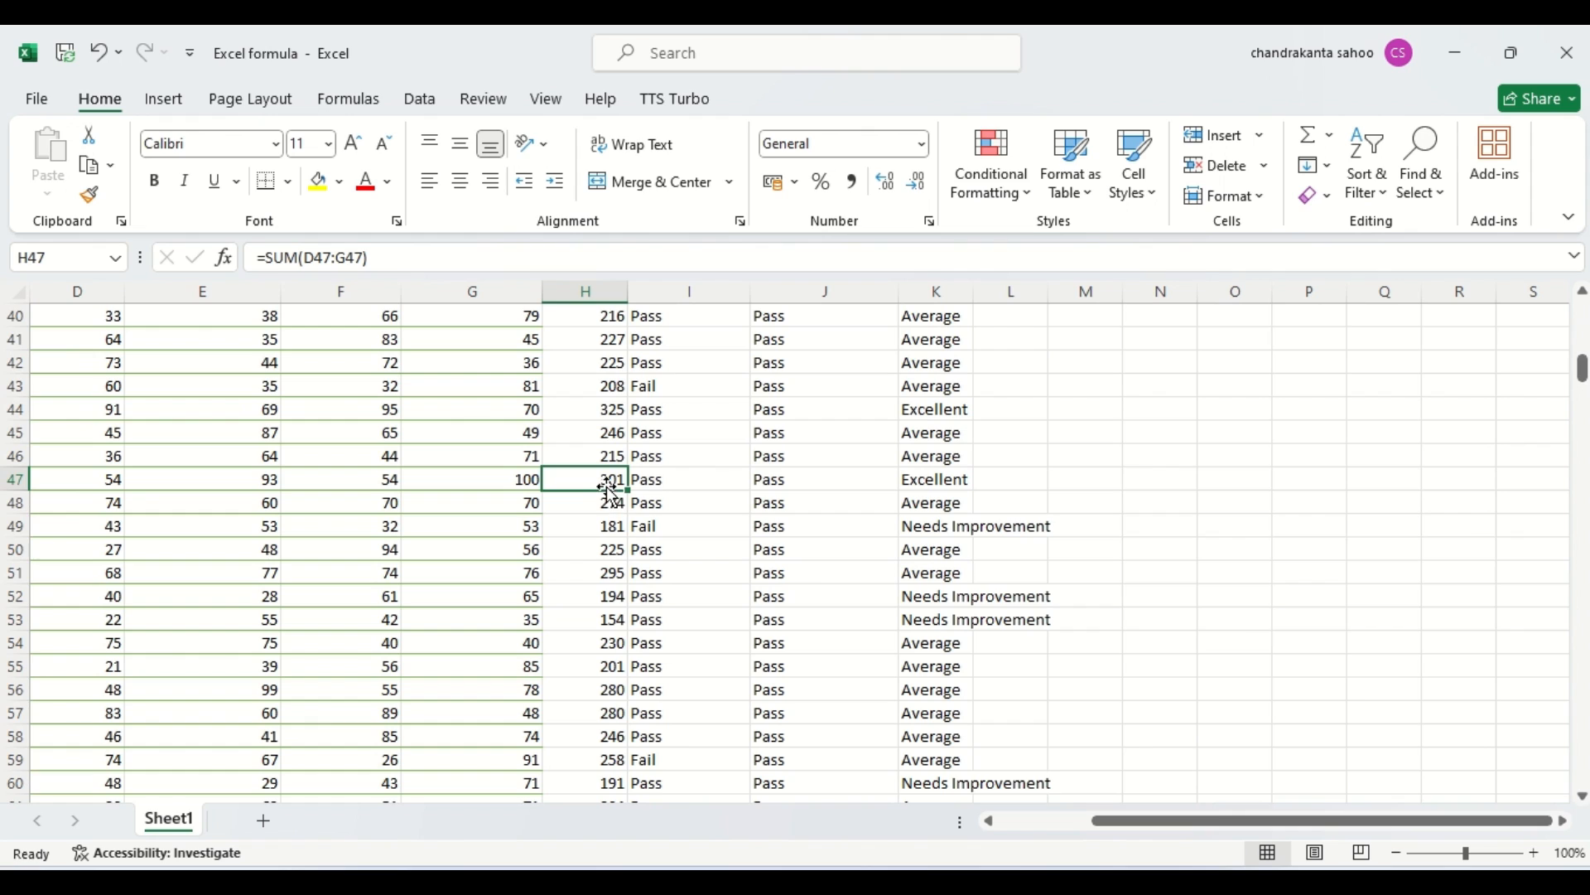
pyautogui.click(934, 485)
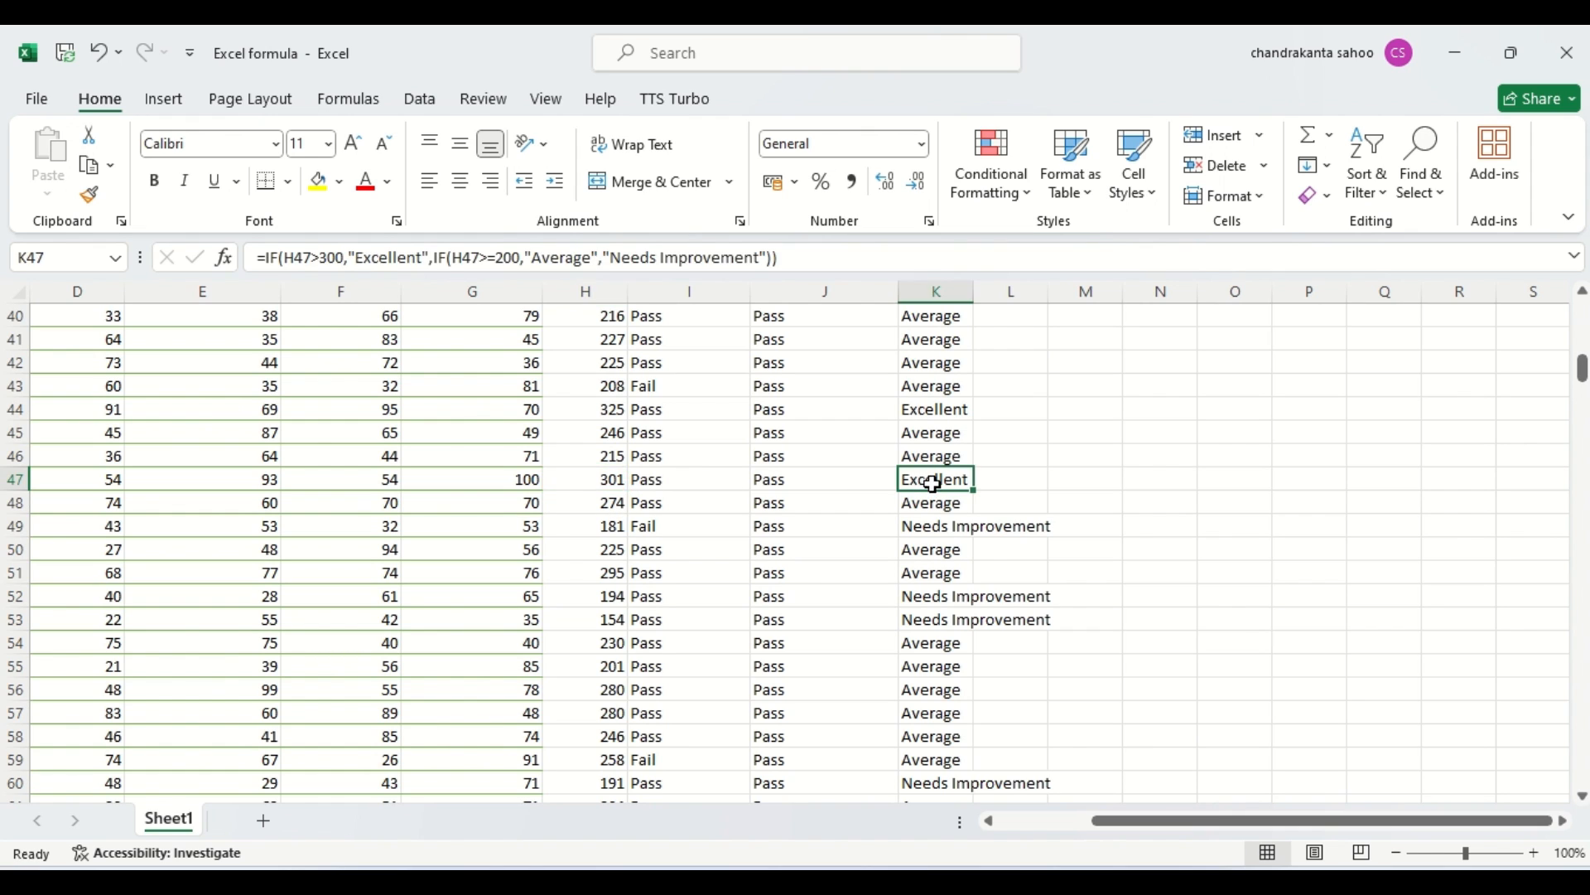
# Compare row 7's total mark with its grade in K7, and review the nested IF formula in K3.
pyautogui.press('Up')
pyautogui.press('Up')
pyautogui.press('Up')
pyautogui.press('Up')
pyautogui.press('Up')
pyautogui.press('Up')
pyautogui.press('Up')
pyautogui.press('Up')
pyautogui.press('Up')
pyautogui.press('Up')
pyautogui.press('Up')
pyautogui.press('Up')
pyautogui.press('Up')
pyautogui.press('Up')
pyautogui.press('Up')
pyautogui.press('Up')
pyautogui.press('Up')
pyautogui.press('Up')
pyautogui.press('Up')
pyautogui.press('Up')
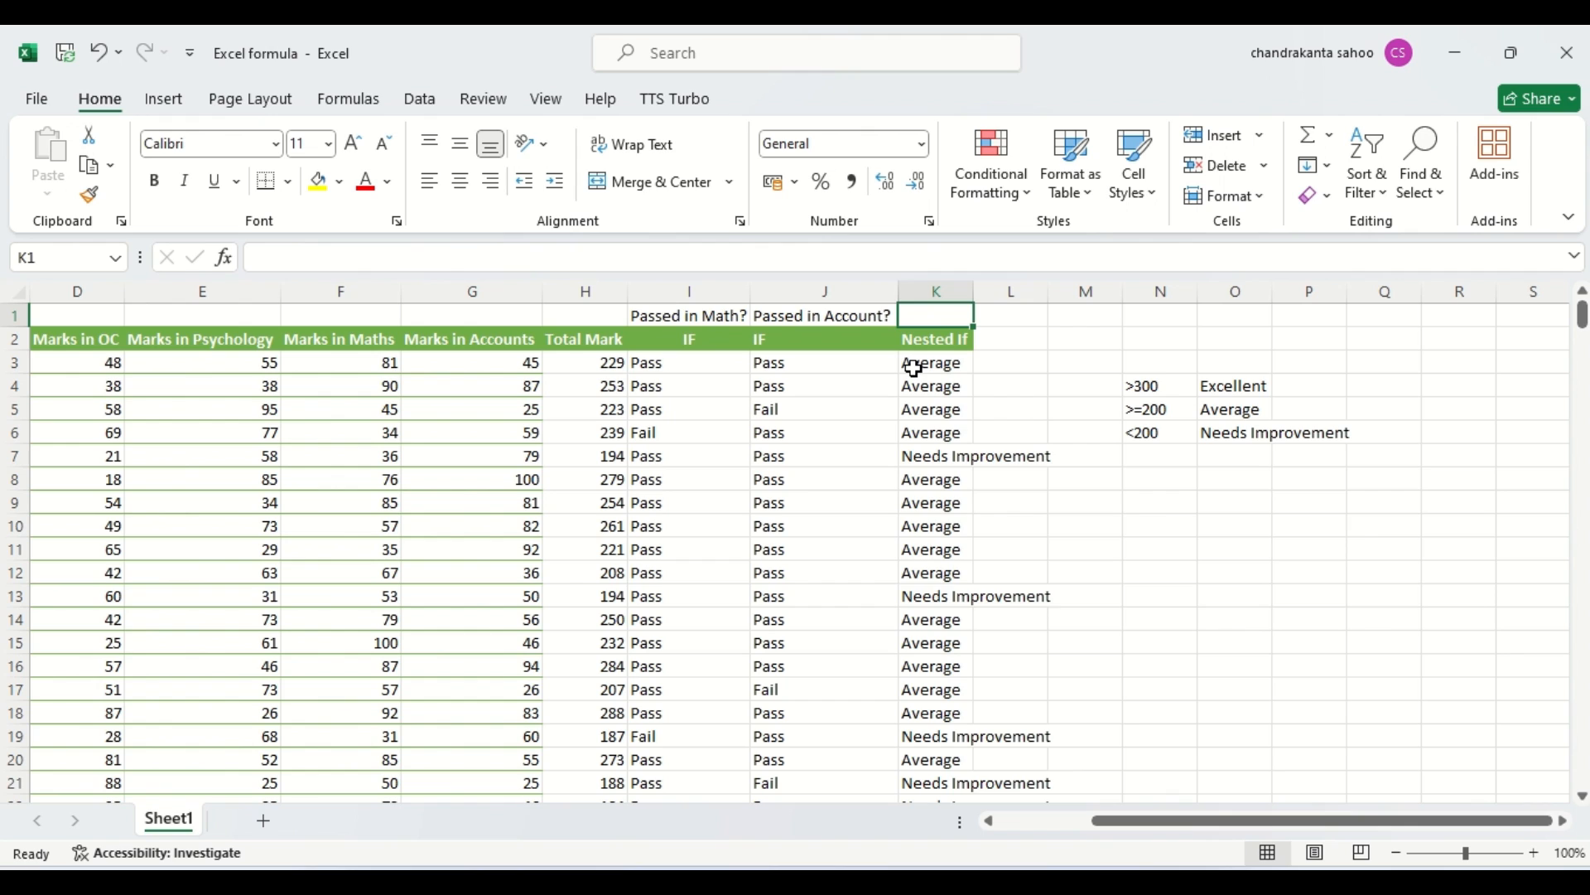
pyautogui.click(600, 458)
pyautogui.click(916, 458)
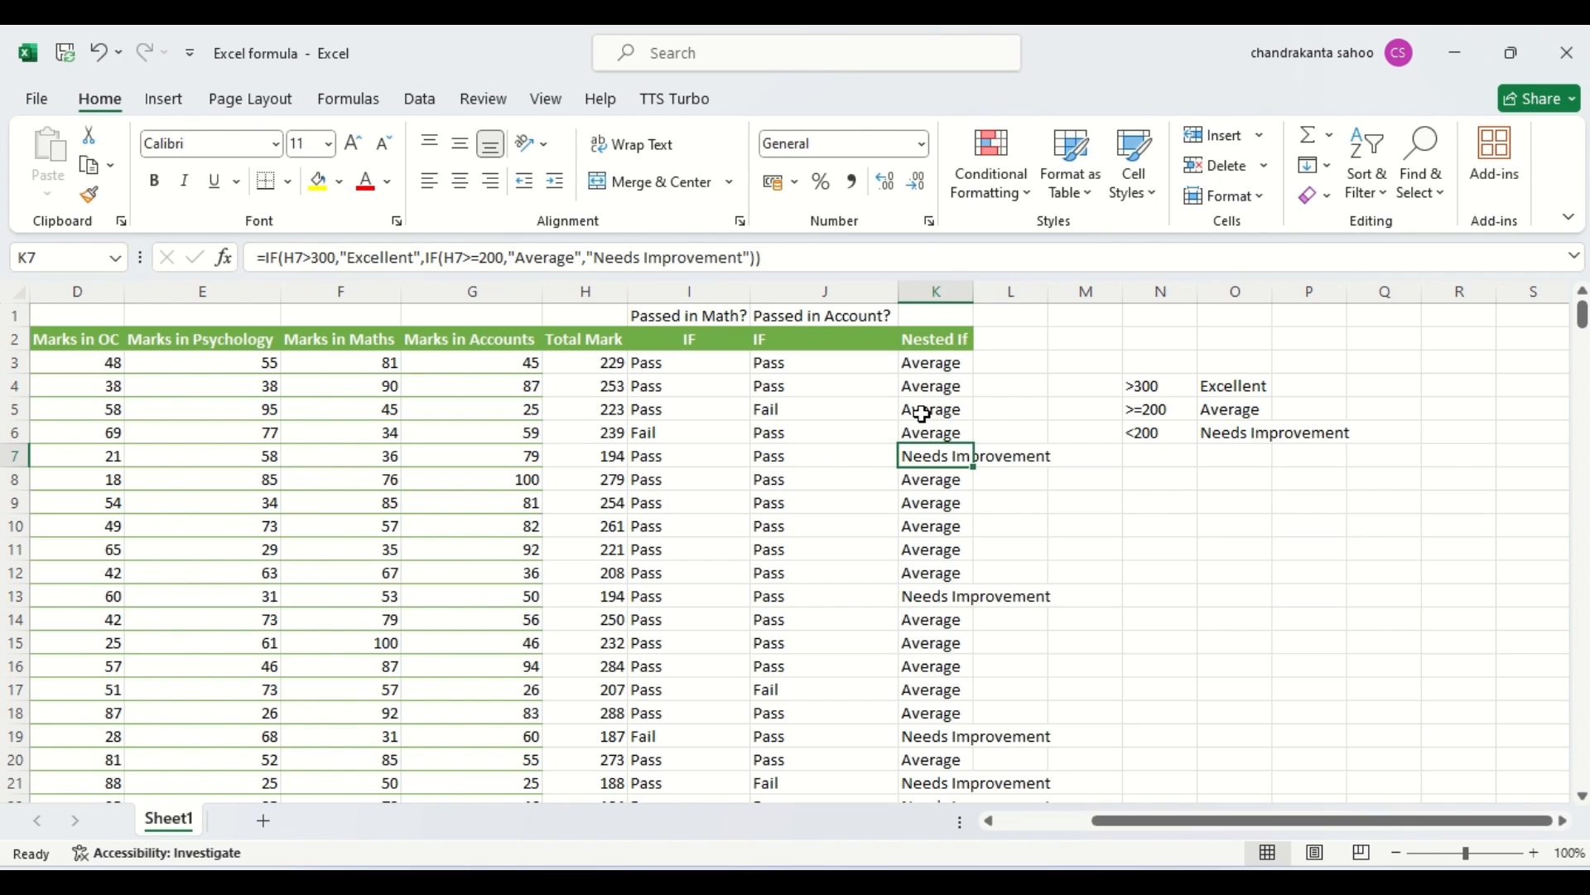
pyautogui.doubleClick(926, 363)
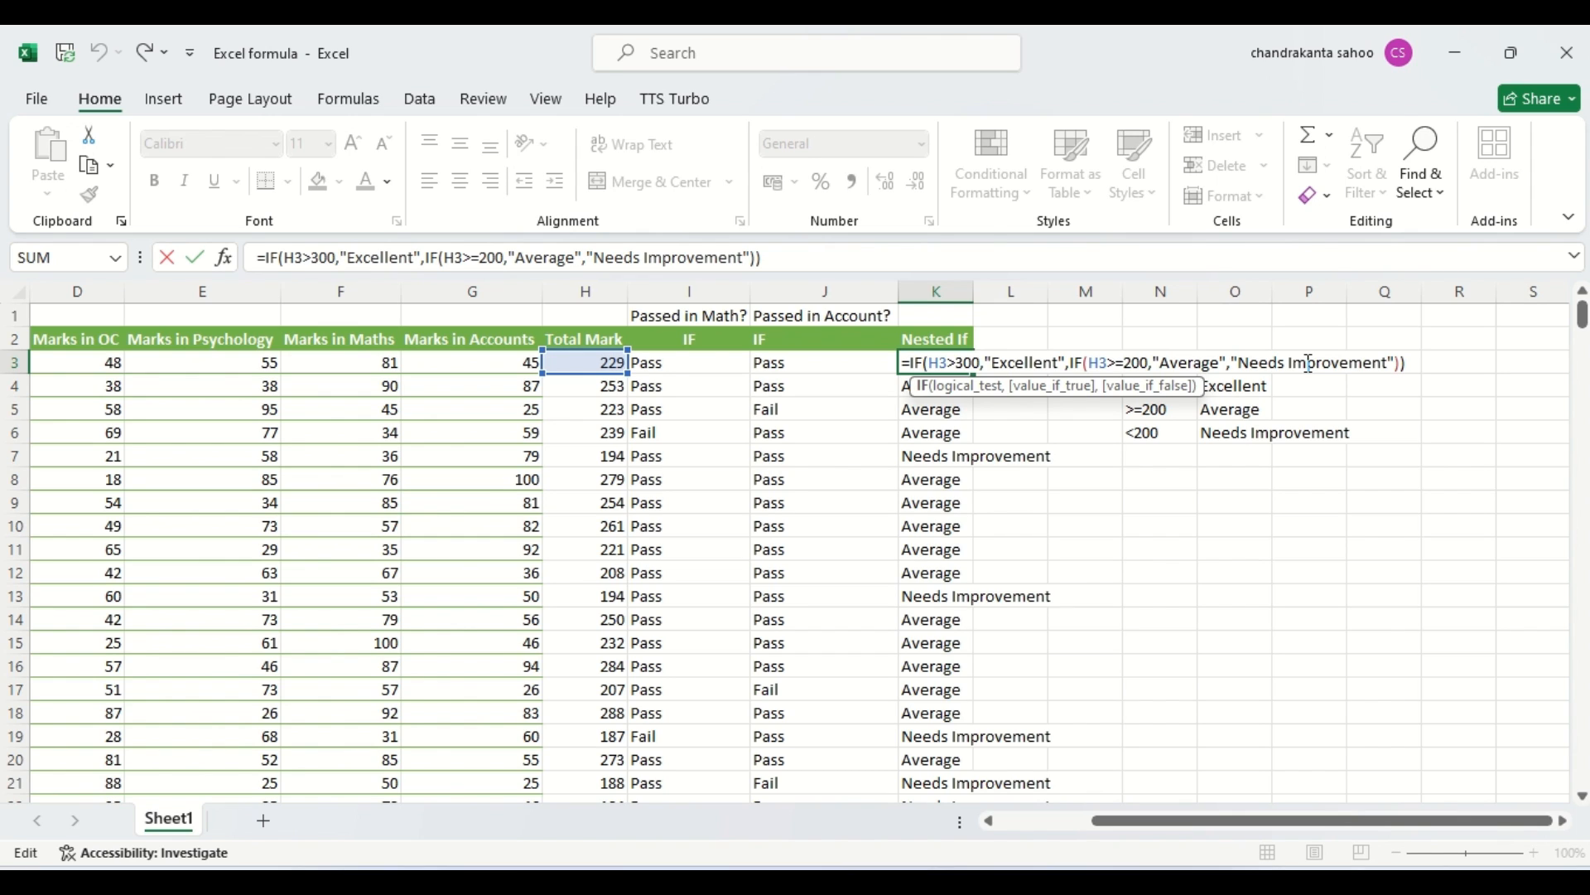
pyautogui.click(1297, 527)
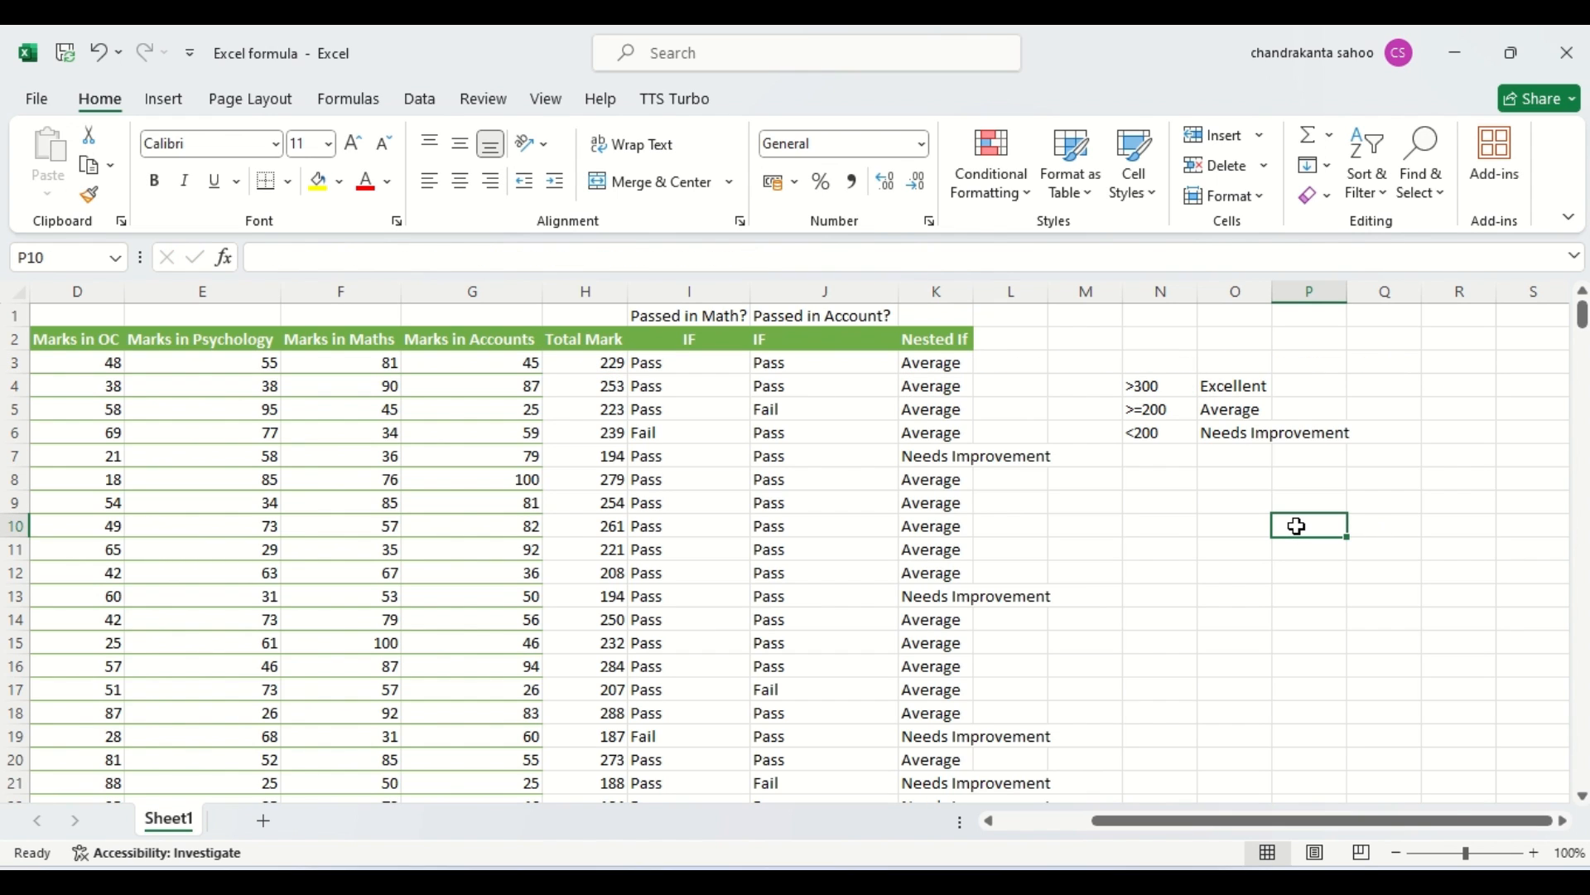